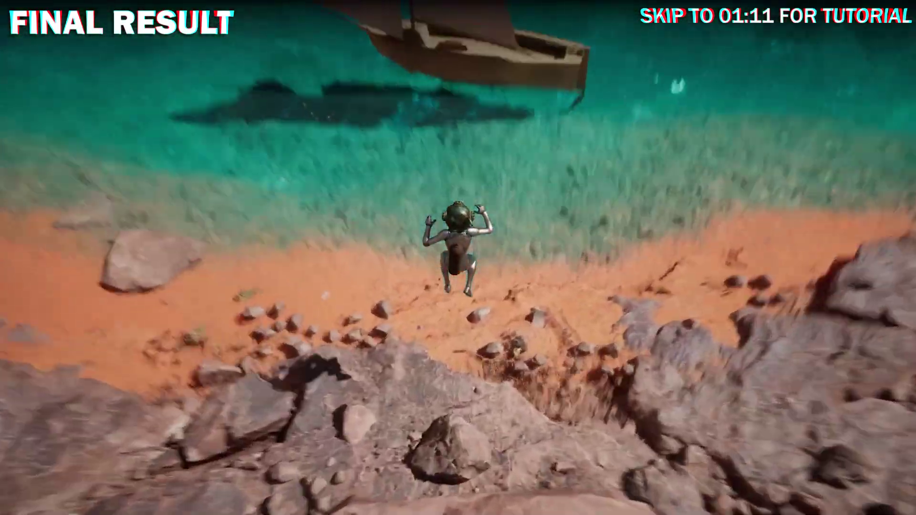
pyautogui.press('w')
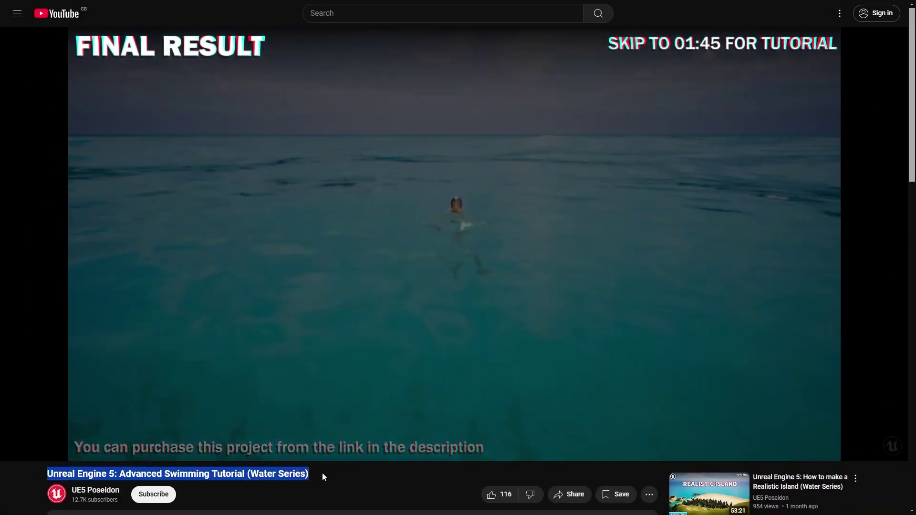
pyautogui.click(322, 473)
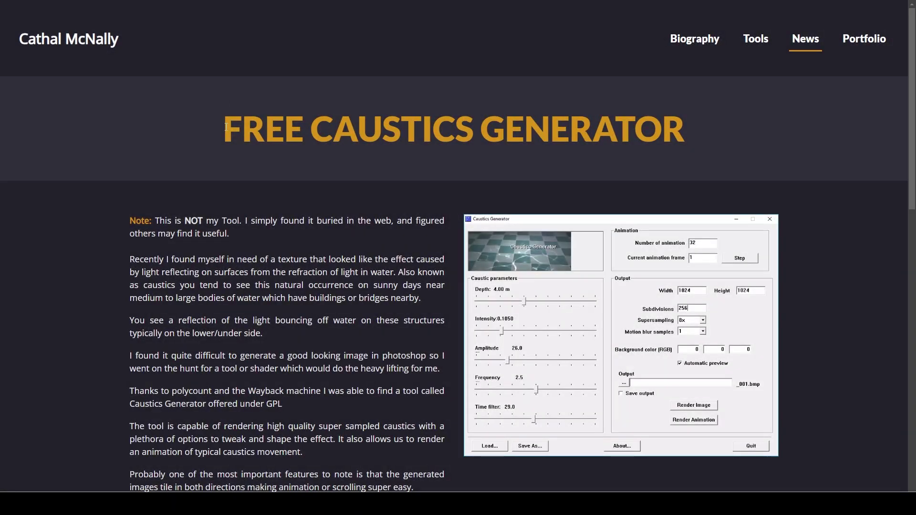
# Review the Free Caustics Generator web page, from its title and description down to the sample render output.
pyautogui.moveTo(226, 127); pyautogui.dragTo(682, 126)
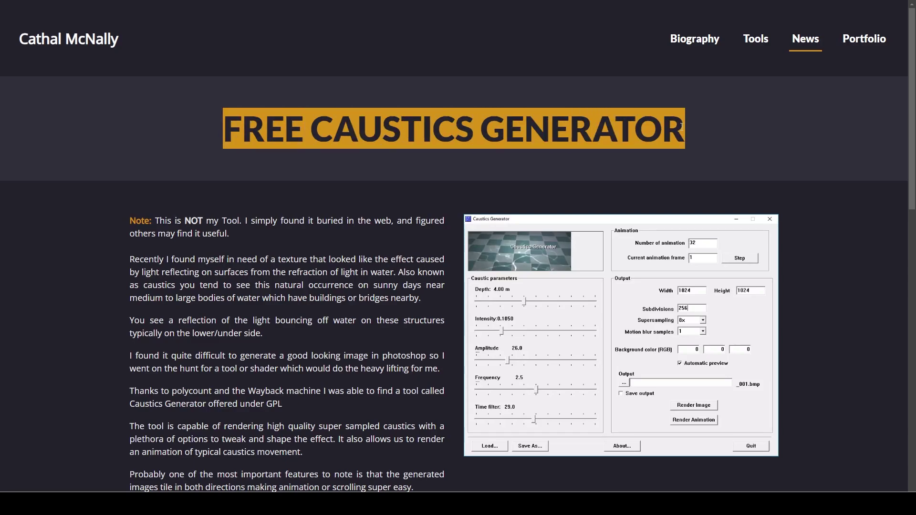
pyautogui.click(694, 125)
pyautogui.scroll(-10, 401, 173)
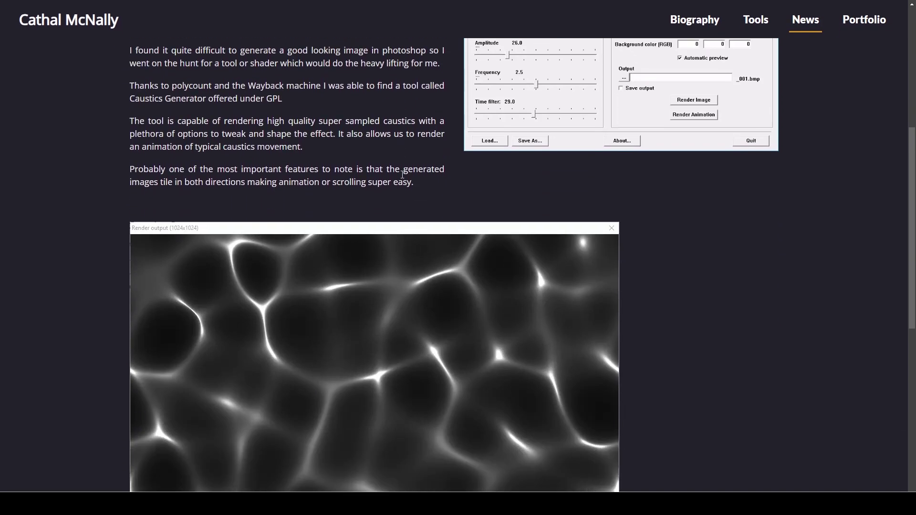
pyautogui.scroll(-8, 363, 243)
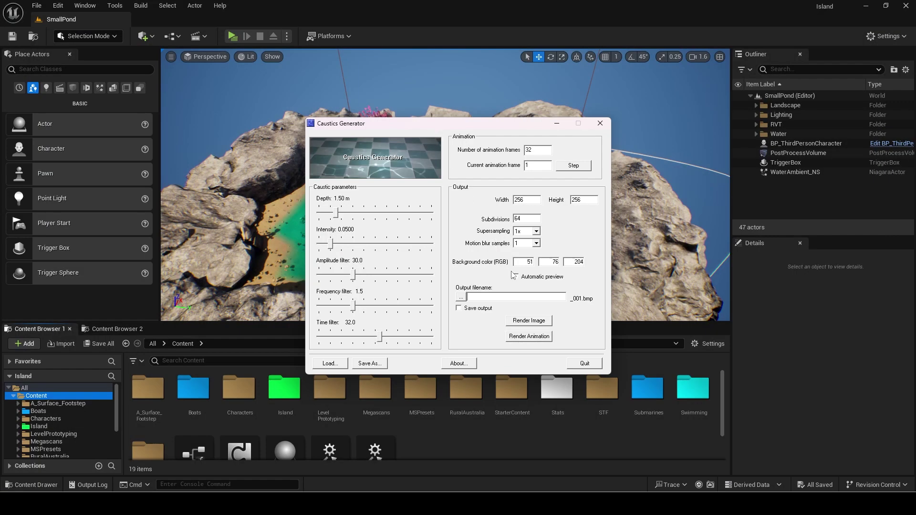
# Switch to Caustics Generator, enable the automatic preview, and set the output width and height to 1032.
pyautogui.click(516, 276)
pyautogui.doubleClick(519, 200)
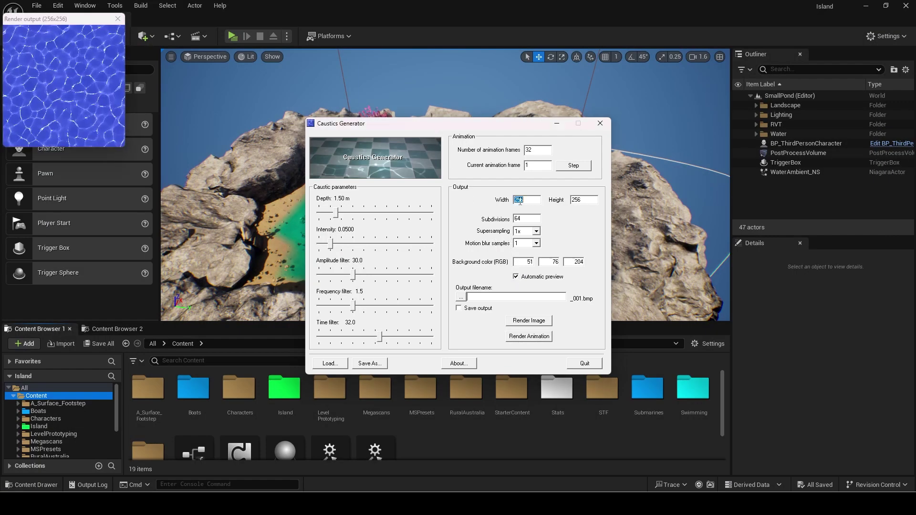
pyautogui.write('1032')
pyautogui.press('Tab')
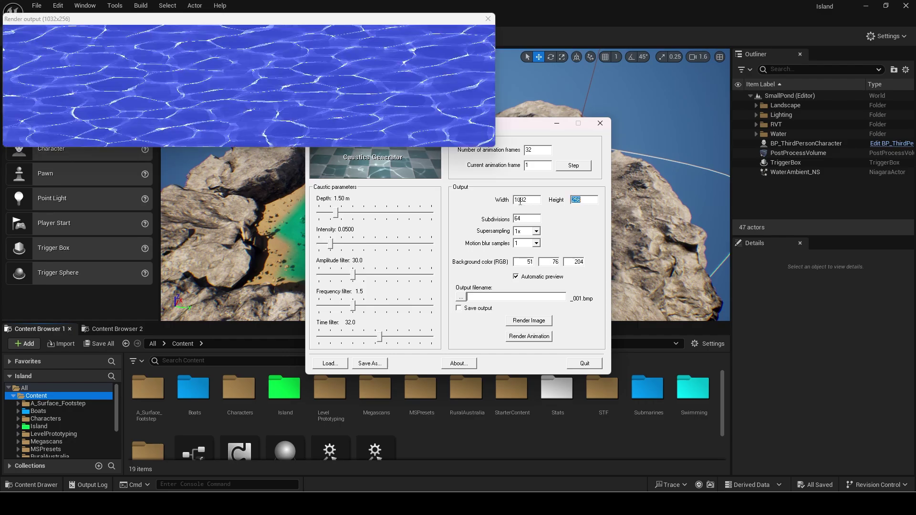
pyautogui.write('1032')
# Move the Caustics Generator window clear of the preview and set the background color to RGB 0, 0, 0.
pyautogui.moveTo(517, 127); pyautogui.dragTo(738, 137)
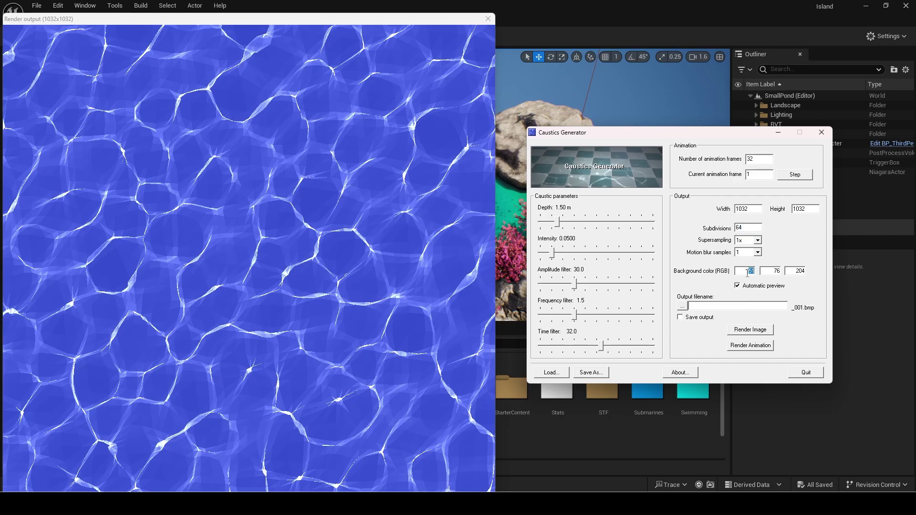
pyautogui.write('0')
pyautogui.press('Tab')
pyautogui.write('0')
pyautogui.press('Tab')
pyautogui.write('0')
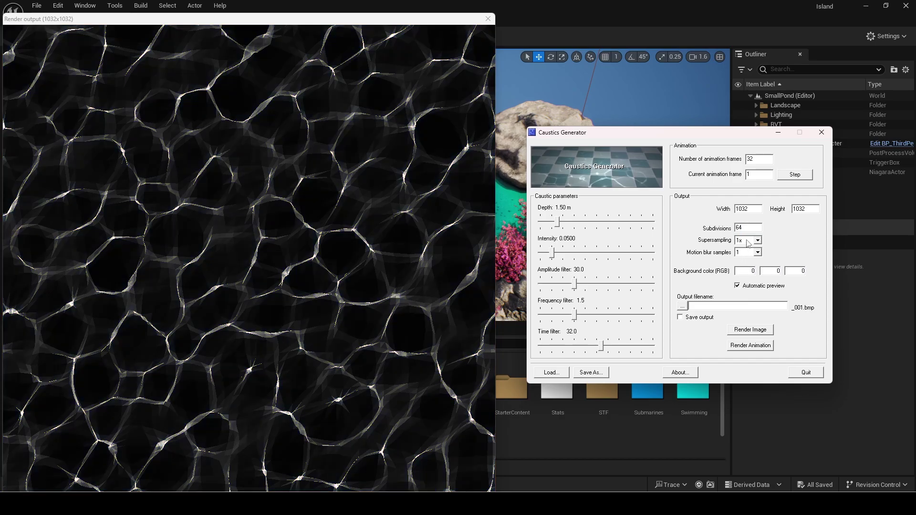
# Set the render quality to 132 subdivisions, 8x supersampling and 4 motion blur samples.
pyautogui.write('132')
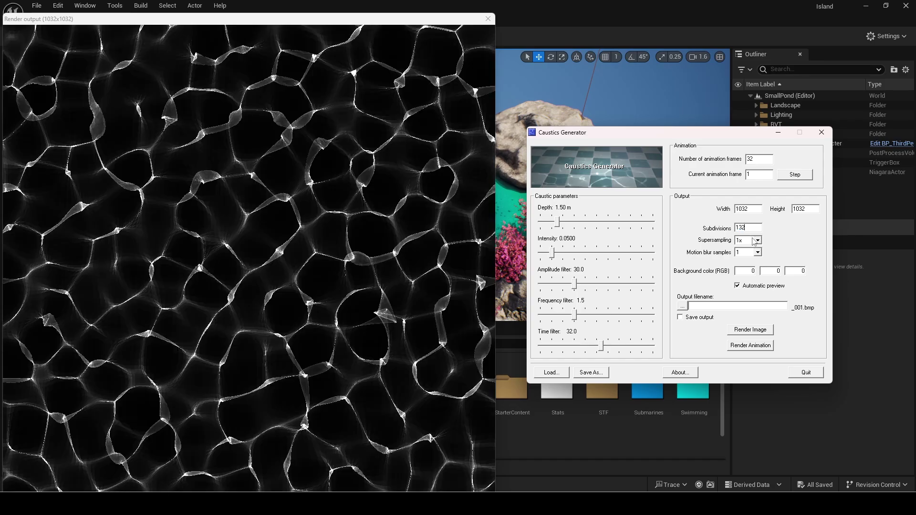
pyautogui.click(758, 241)
pyautogui.click(744, 270)
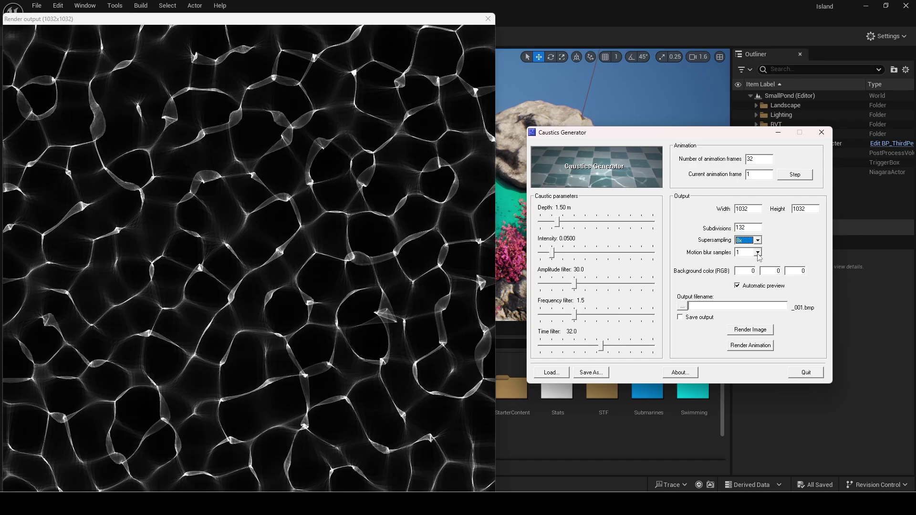
pyautogui.click(757, 253)
pyautogui.click(748, 280)
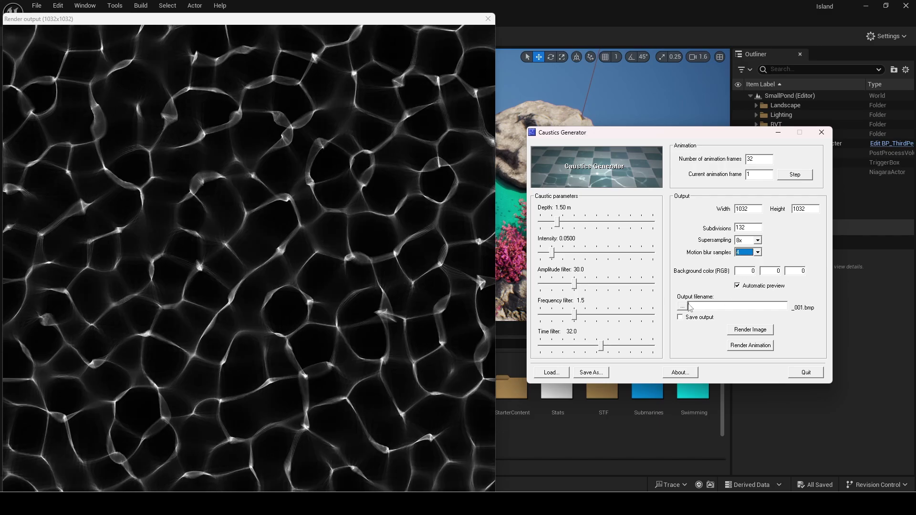
# Enable saving of the output and render the caustics image.
pyautogui.click(680, 318)
pyautogui.click(749, 334)
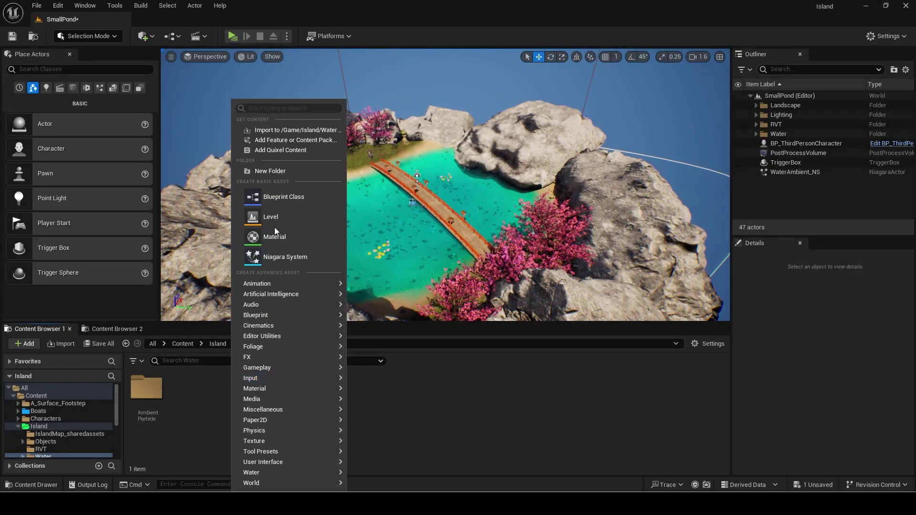
# In Unreal Editor, create a folder named Caustics inside the Water content folder and open it.
pyautogui.click(295, 173)
pyautogui.write('Caustics')
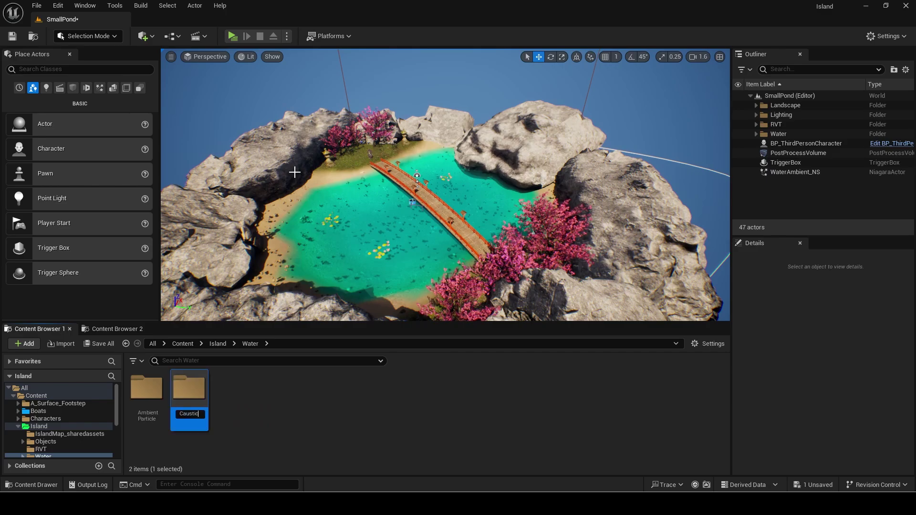
pyautogui.press('Return')
pyautogui.doubleClick(193, 394)
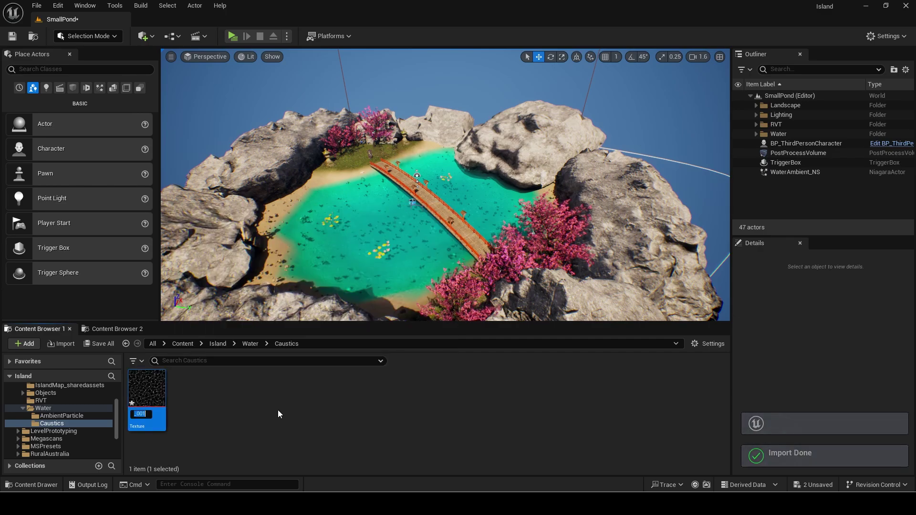
# Inspect the imported Caustics_Diffuse texture in its editor, close it, and save all modified content.
pyautogui.doubleClick(151, 399)
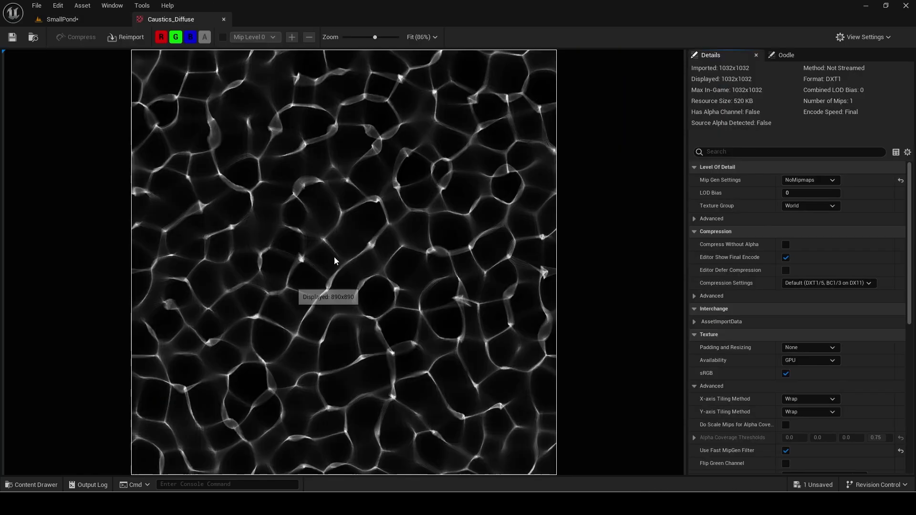
pyautogui.scroll(-1, 362, 216)
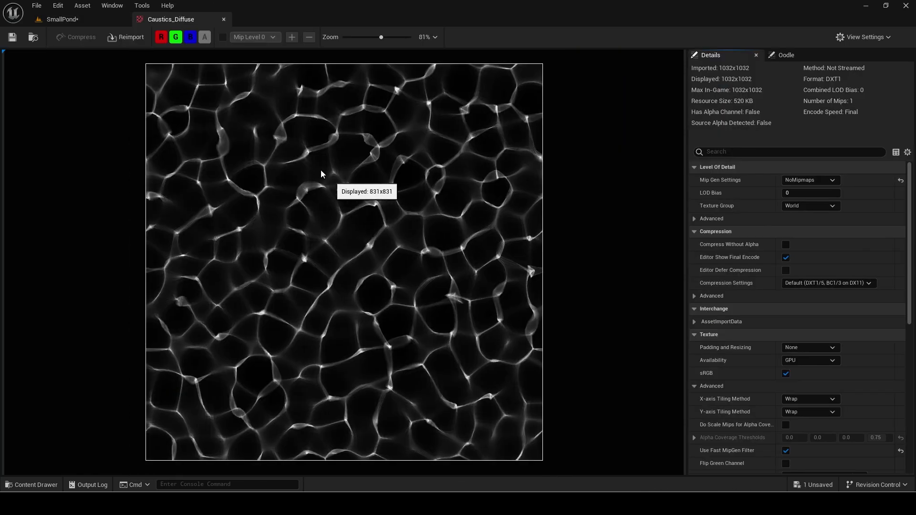
pyautogui.click(224, 20)
pyautogui.click(100, 344)
pyautogui.click(533, 359)
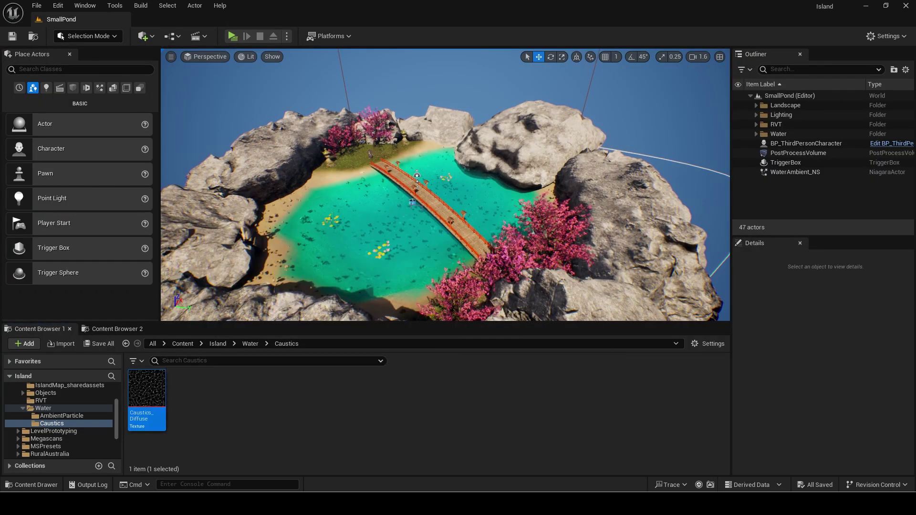
# Select the lake water body in the level and locate its Water Material asset in the second content browser.
pyautogui.click(372, 224)
pyautogui.press('f')
pyautogui.moveTo(521, 252)
pyautogui.mouseDown(button='right')
pyautogui.moveTo(548, 269)
pyautogui.moveTo(521, 251)
pyautogui.mouseUp(button='right')
pyautogui.click(799, 308)
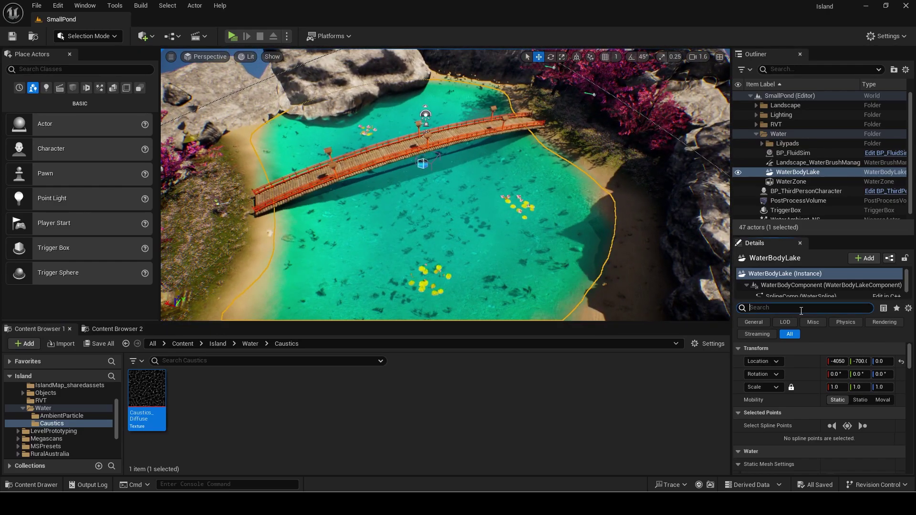
pyautogui.write('materi')
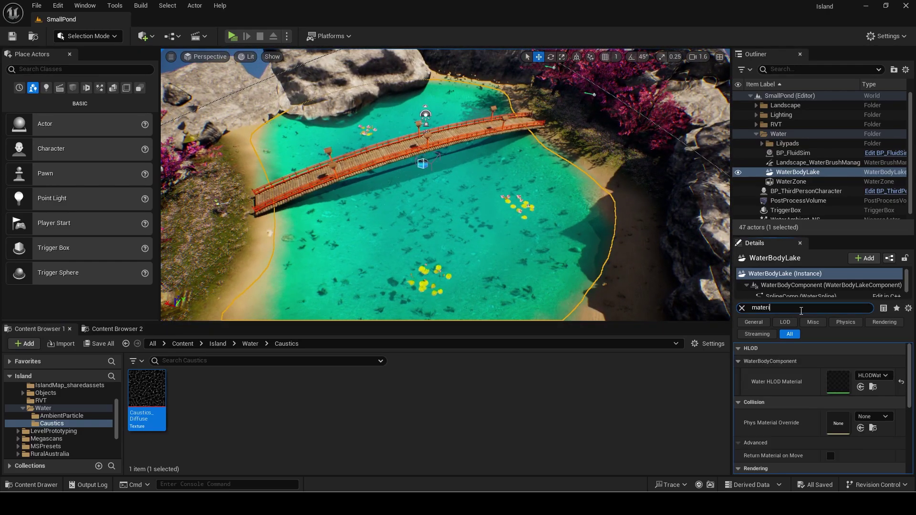
pyautogui.scroll(-3, 825, 396)
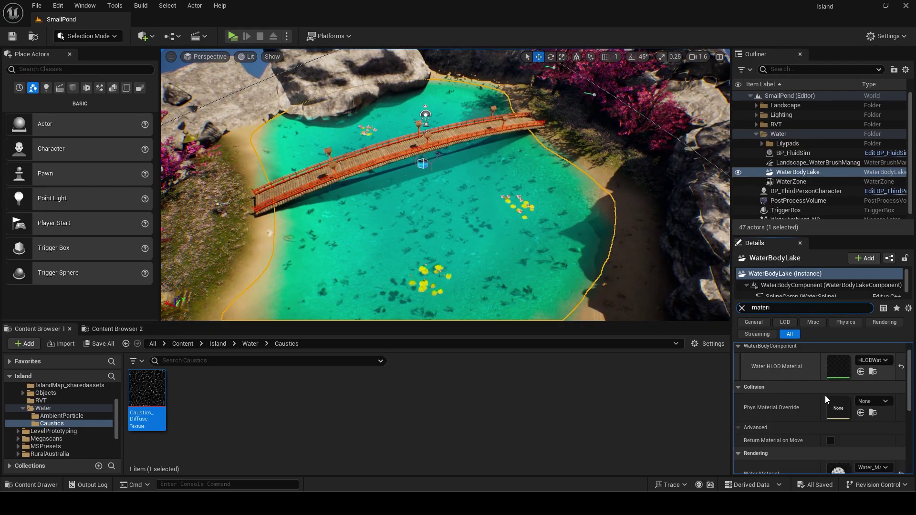
pyautogui.click(107, 330)
pyautogui.click(878, 417)
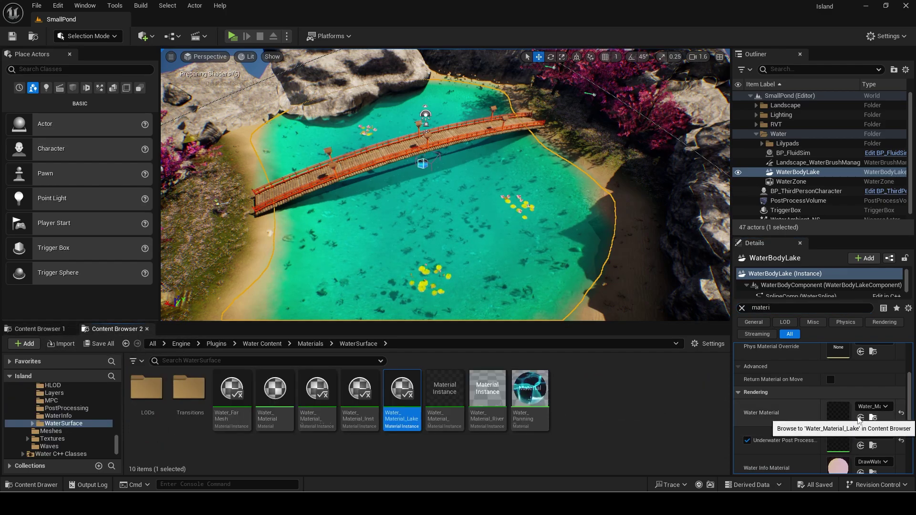
# Copy Water_Material_Lake into the Caustics folder and rename the copy Water_Material_Caustics_Lake.
pyautogui.moveTo(406, 399); pyautogui.dragTo(210, 406)
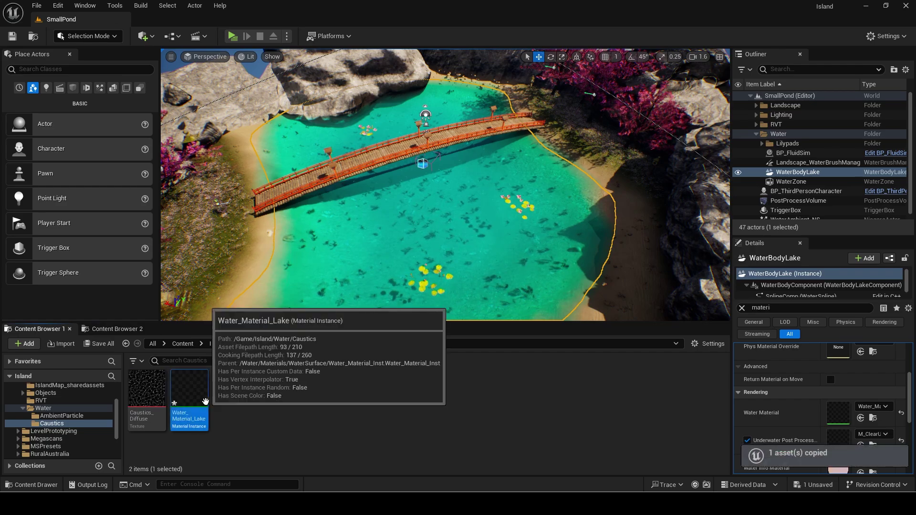
pyautogui.click(205, 402)
pyautogui.press('F2')
pyautogui.press('Return')
pyautogui.press('F2')
pyautogui.press('End')
pyautogui.press('Left')
pyautogui.press('Left')
pyautogui.press('Left')
pyautogui.press('Left')
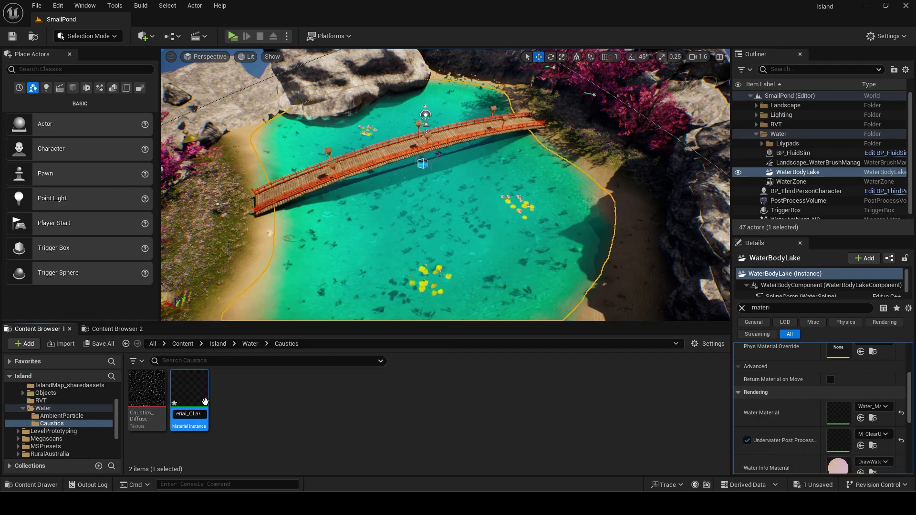
pyautogui.write('Caustics_')
pyautogui.press('Return')
# Assign the copied caustics material instance as the lake's Water Material and open it for editing.
pyautogui.moveTo(241, 379); pyautogui.dragTo(835, 414)
pyautogui.click(214, 400)
pyautogui.click(196, 396)
pyautogui.doubleClick(196, 396)
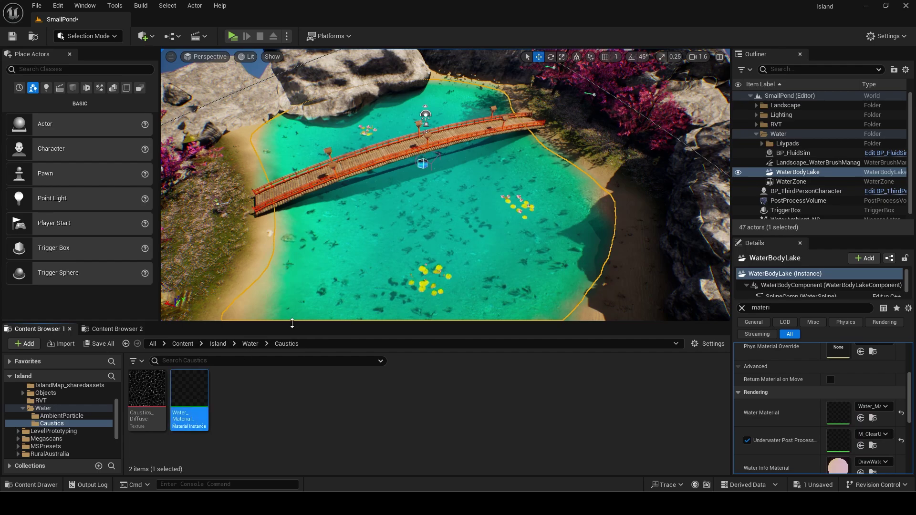
# Filter the material instance parameters by "cau" and override the Caustics static switch to enabled.
pyautogui.click(699, 71)
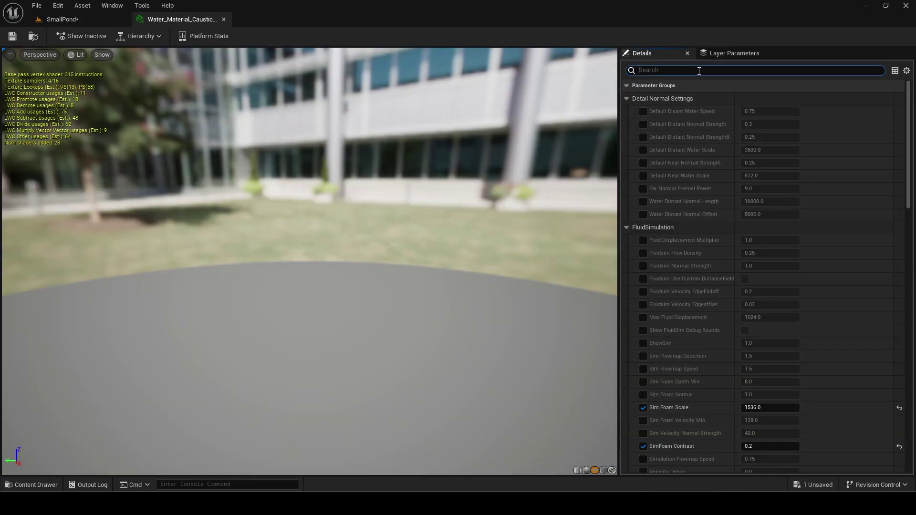
pyautogui.write('cau')
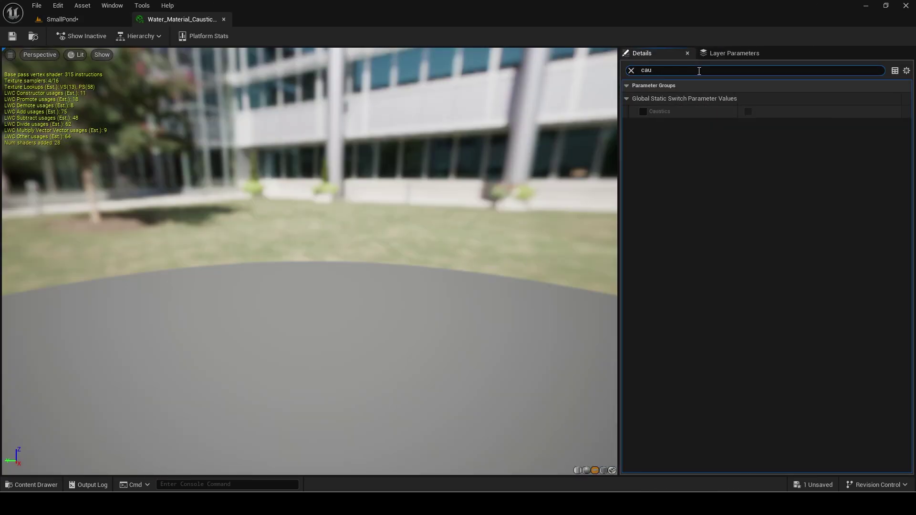
pyautogui.click(643, 111)
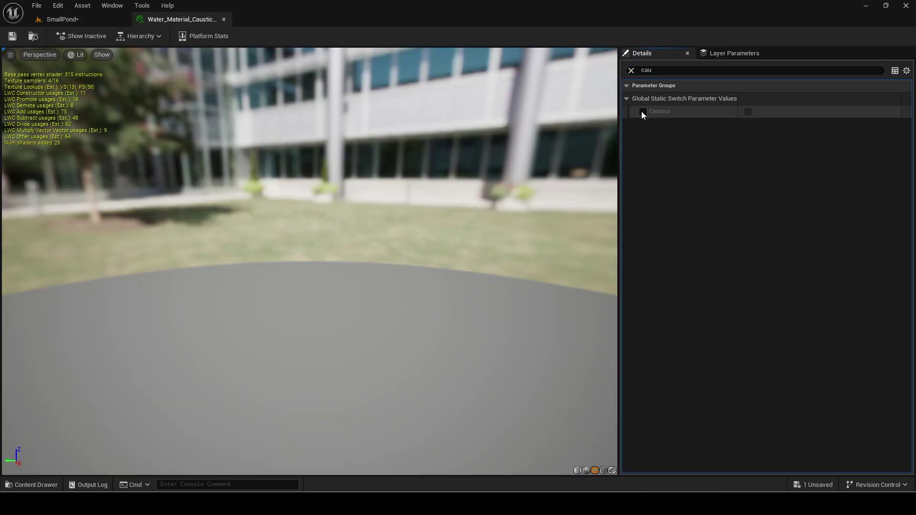
pyautogui.click(747, 111)
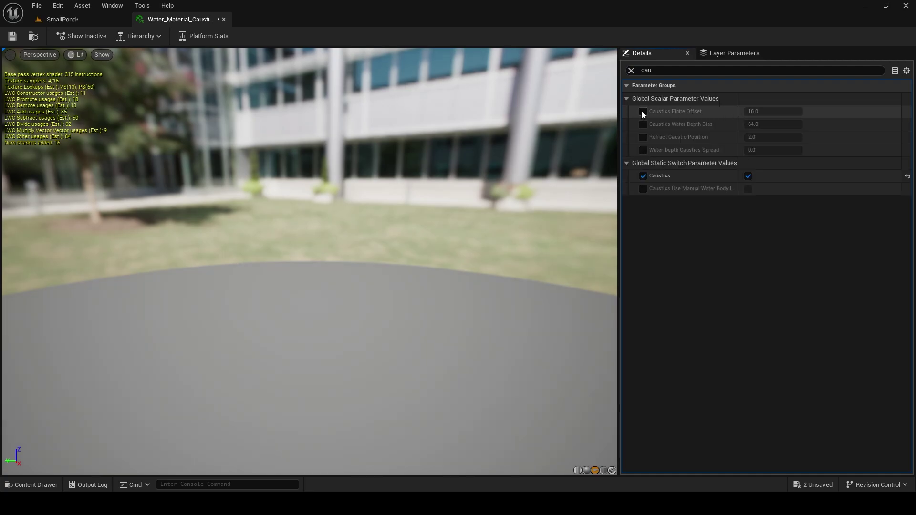
# Override Caustics Finite Offset with 25 and Refract Caustic Position with 5.
pyautogui.click(643, 111)
pyautogui.click(762, 111)
pyautogui.write('25')
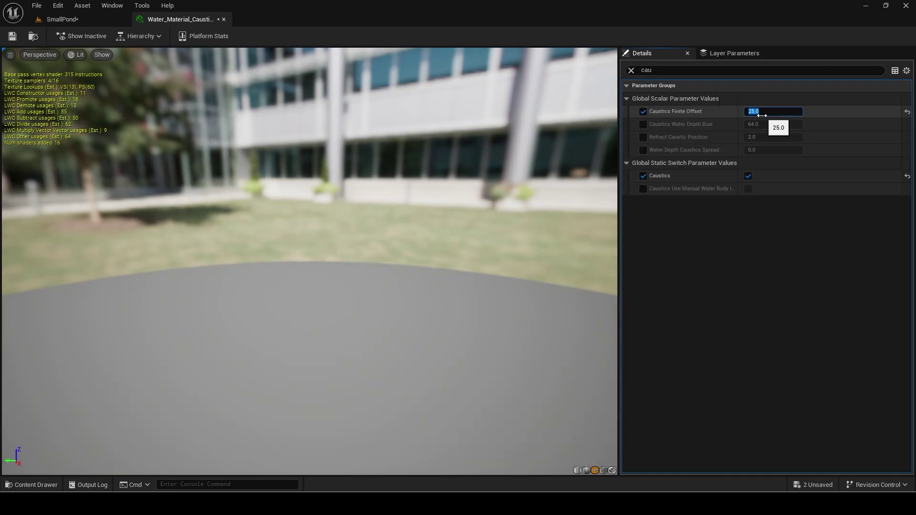
pyautogui.press('Return')
pyautogui.click(642, 138)
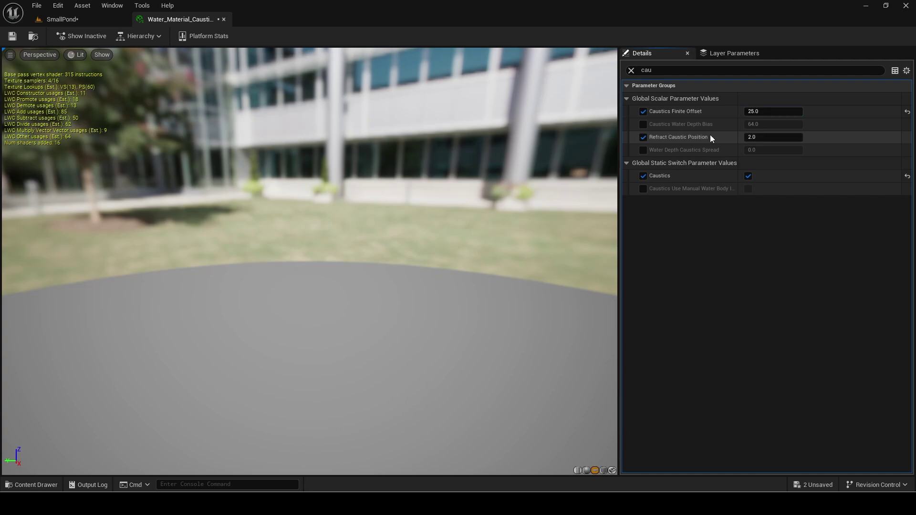
pyautogui.click(758, 137)
pyautogui.write('5')
pyautogui.press('Return')
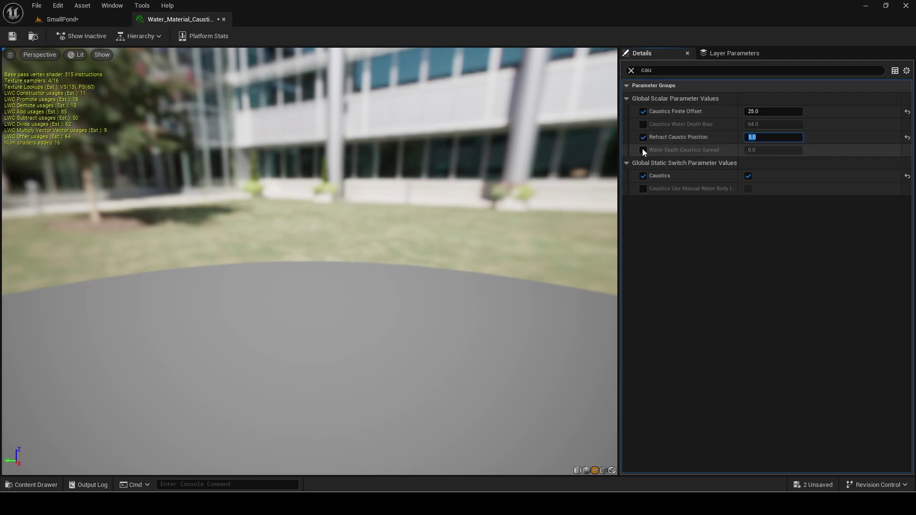
# Leave Water Depth Caustics Spread without an override, save the material instance, and clear the parameter filter.
pyautogui.click(643, 150)
pyautogui.click(643, 150)
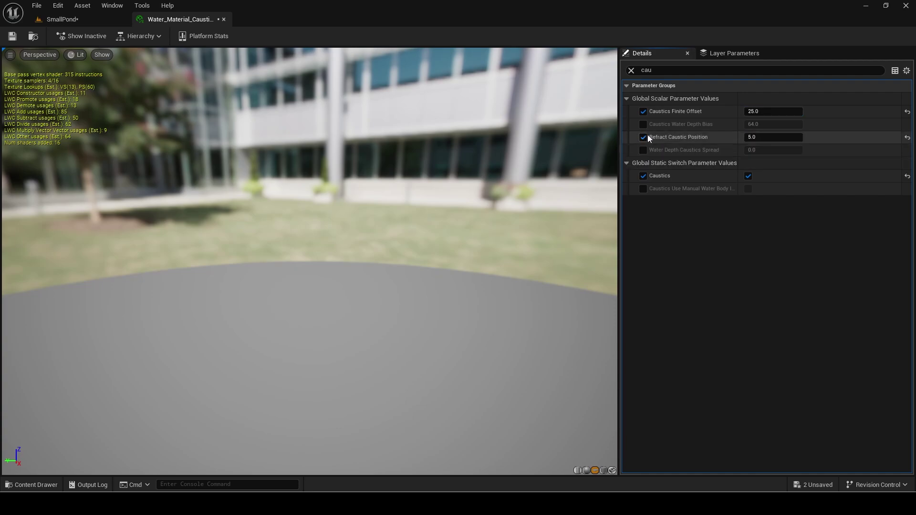
pyautogui.click(33, 35)
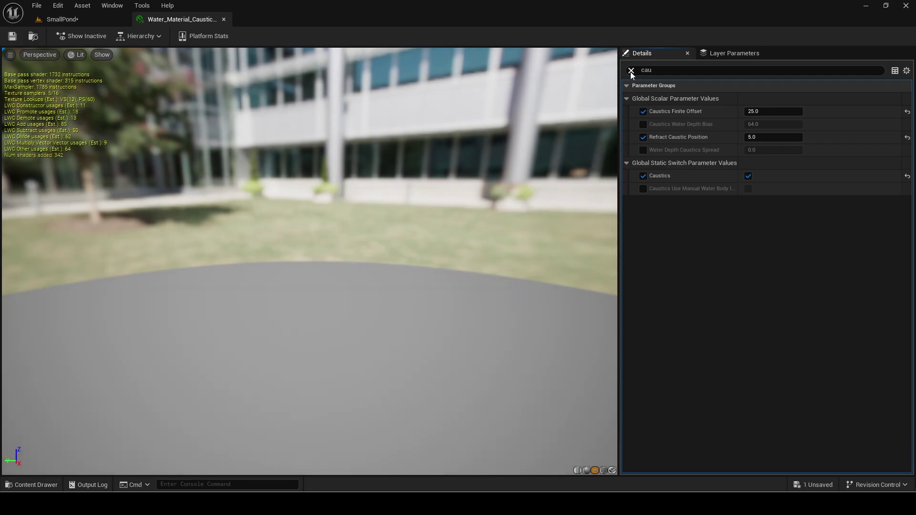
pyautogui.click(631, 70)
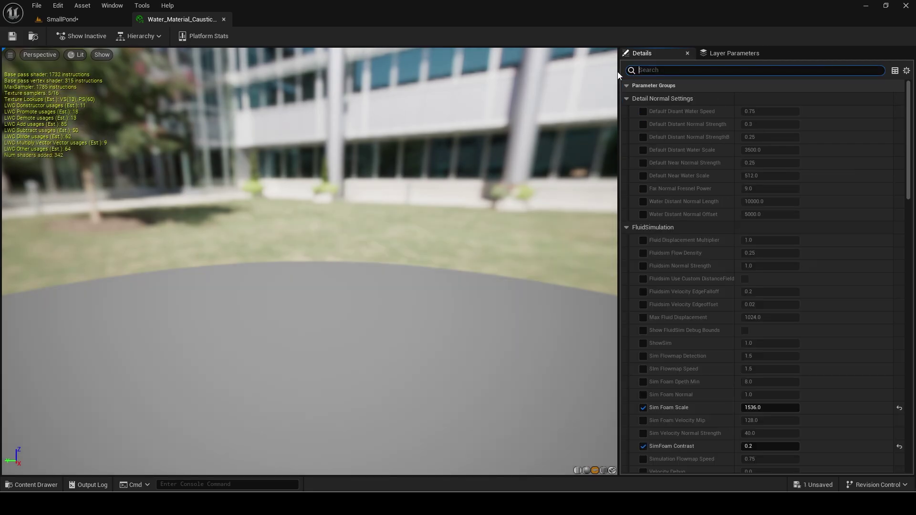
# Close the material instance, filter the lake's details by "wave", and set its Waves Source to Gerstner Water Waves.
pyautogui.click(224, 20)
pyautogui.moveTo(396, 132)
pyautogui.mouseDown(button='right')
pyautogui.moveTo(372, 140)
pyautogui.moveTo(398, 141)
pyautogui.mouseUp(button='right')
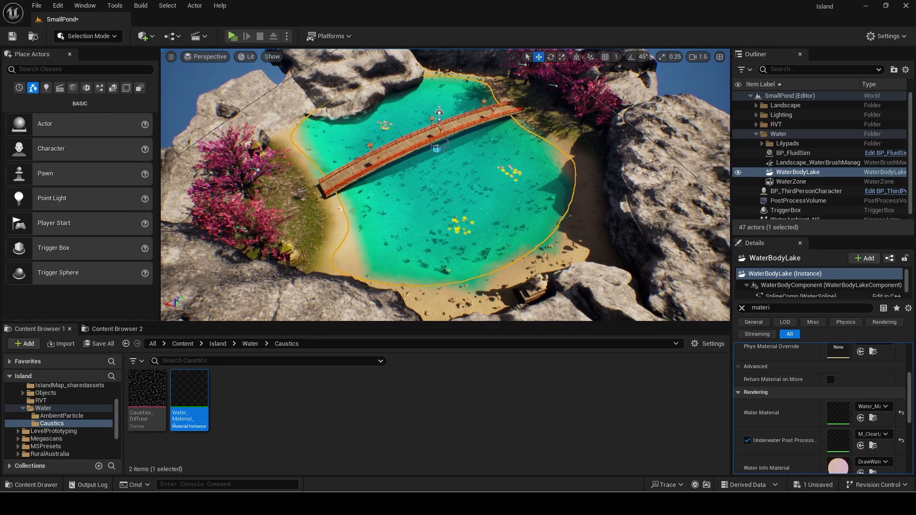
pyautogui.doubleClick(777, 310)
pyautogui.write('wave')
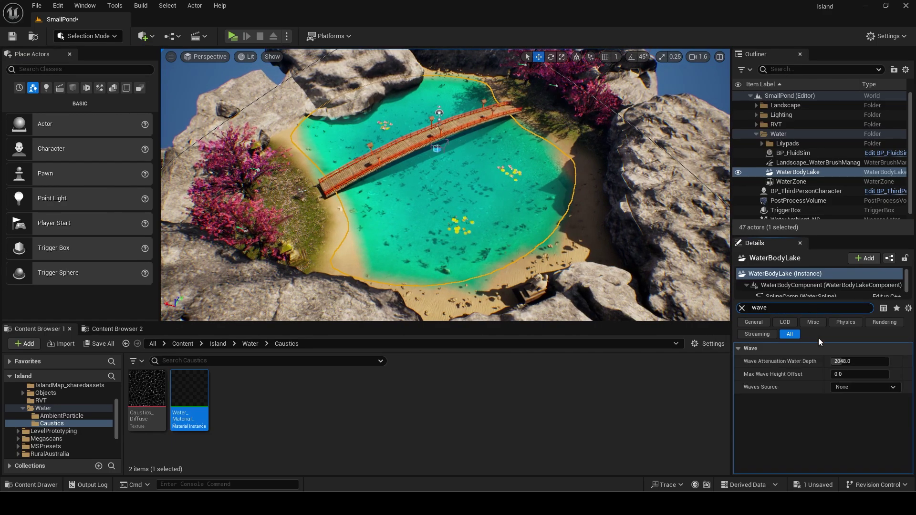
pyautogui.click(850, 388)
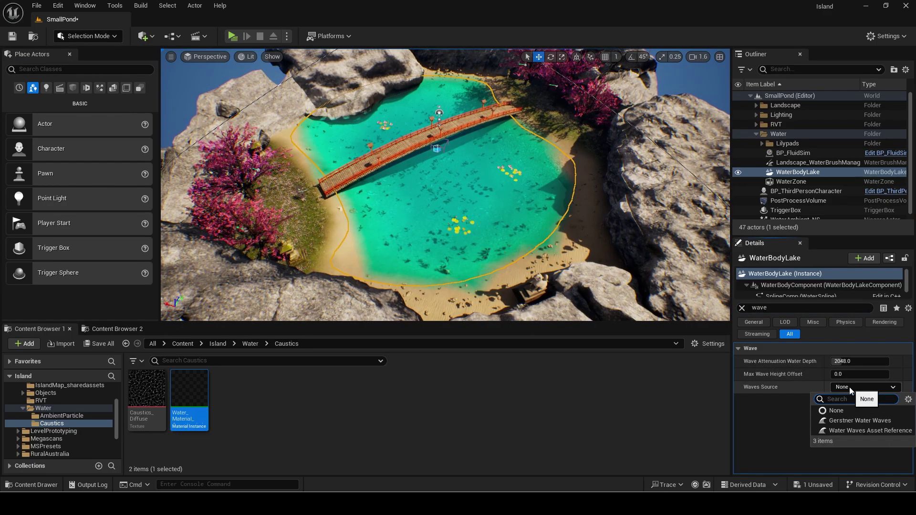
pyautogui.click(846, 420)
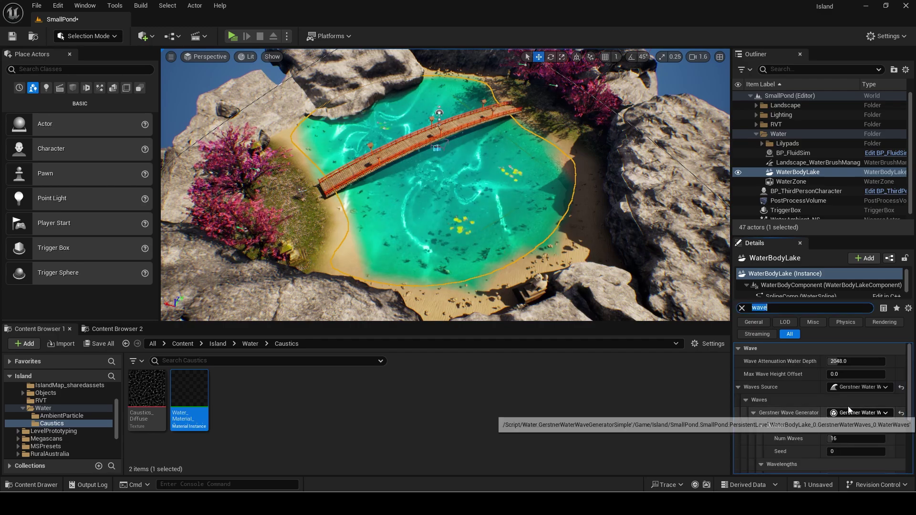
# Lower the lake's Gerstner wave Min Wavelength to 130.25.
pyautogui.moveTo(496, 215); pyautogui.dragTo(498, 129, button='right')
pyautogui.press('w')
pyautogui.press('w')
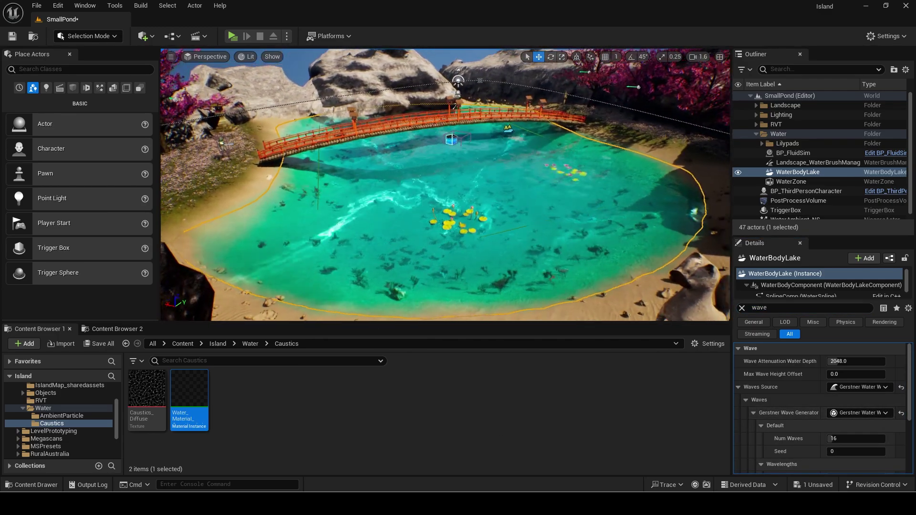
pyautogui.moveTo(444, 164); pyautogui.dragTo(444, 157, button='right')
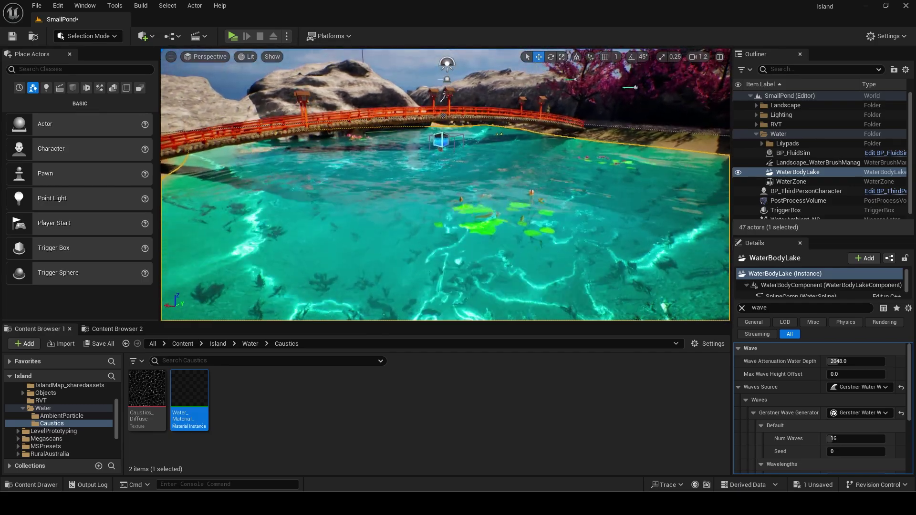
pyautogui.moveTo(619, 300); pyautogui.dragTo(620, 283, button='right')
pyautogui.scroll(-3, 807, 423)
pyautogui.click(855, 403)
pyautogui.write('5')
pyautogui.press('Tab')
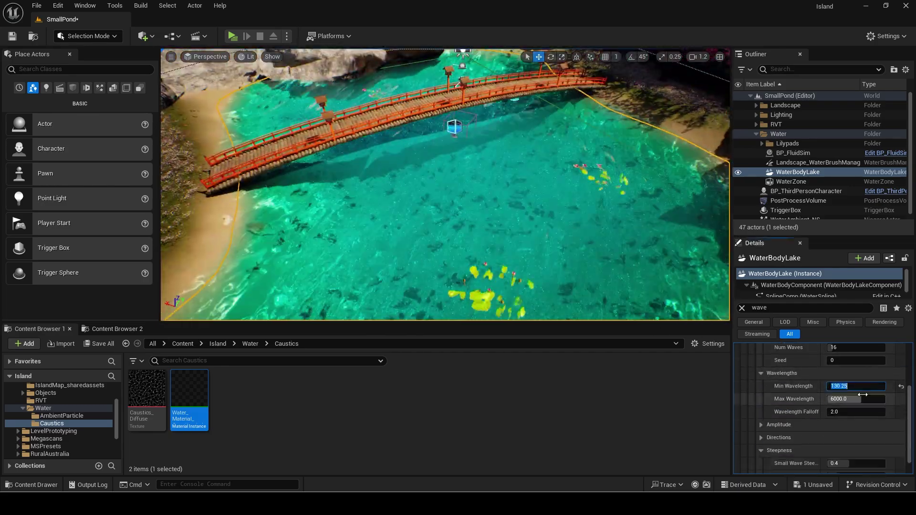
# Set the lake's Num Waves to 4, Min Wavelength to 500, Max Wavelength to 800 and Wavelength Falloff to 2.
pyautogui.scroll(-2, 820, 406)
pyautogui.click(762, 440)
pyautogui.click(854, 436)
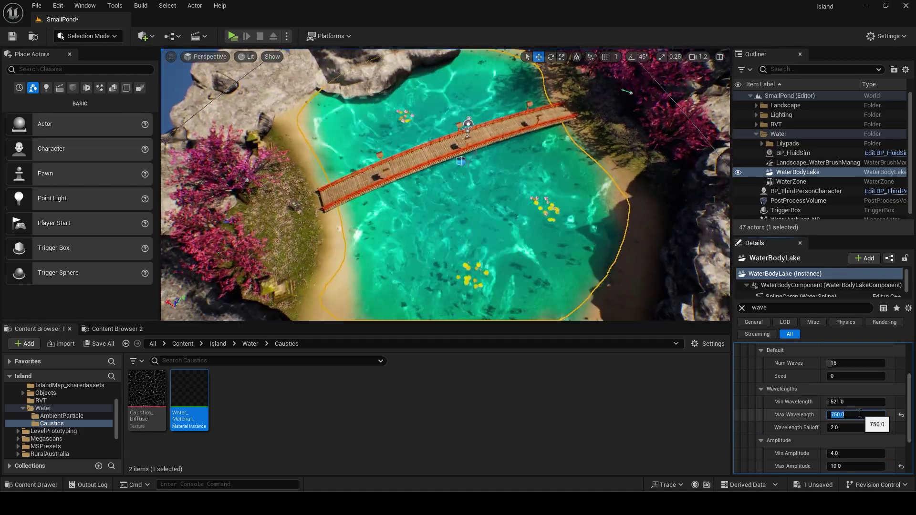
pyautogui.click(844, 428)
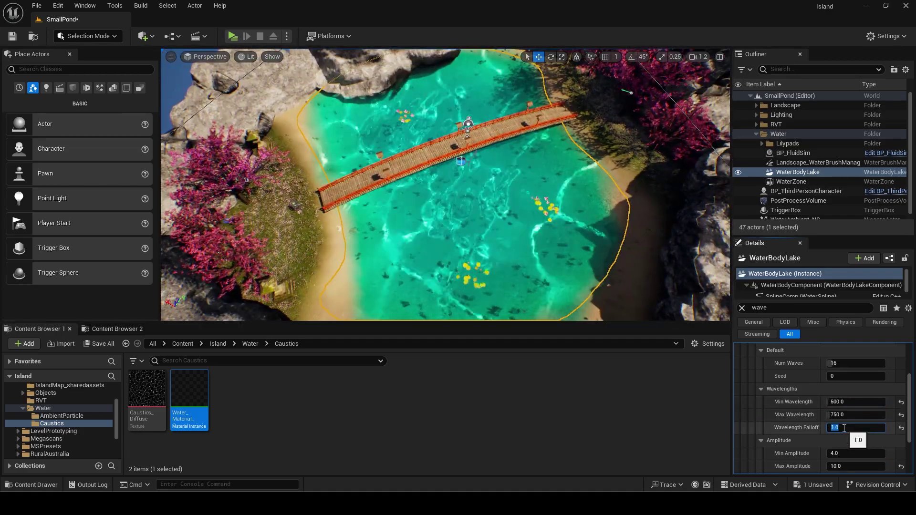
pyautogui.write('2')
pyautogui.press('Return')
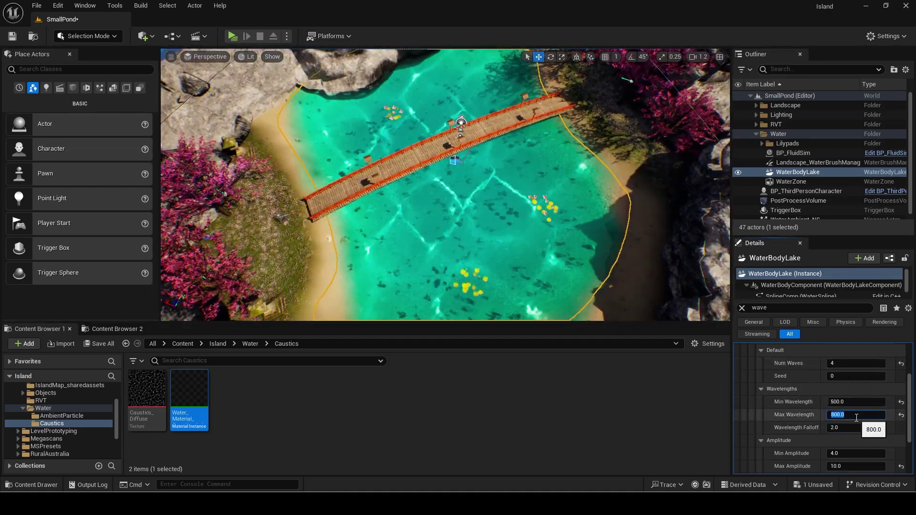
# Set the wavelength range to 250 minimum and 500 maximum, and the amplitude to 2 minimum and 4 maximum with a falloff of 2.
pyautogui.scroll(-1, 837, 430)
pyautogui.click(837, 449)
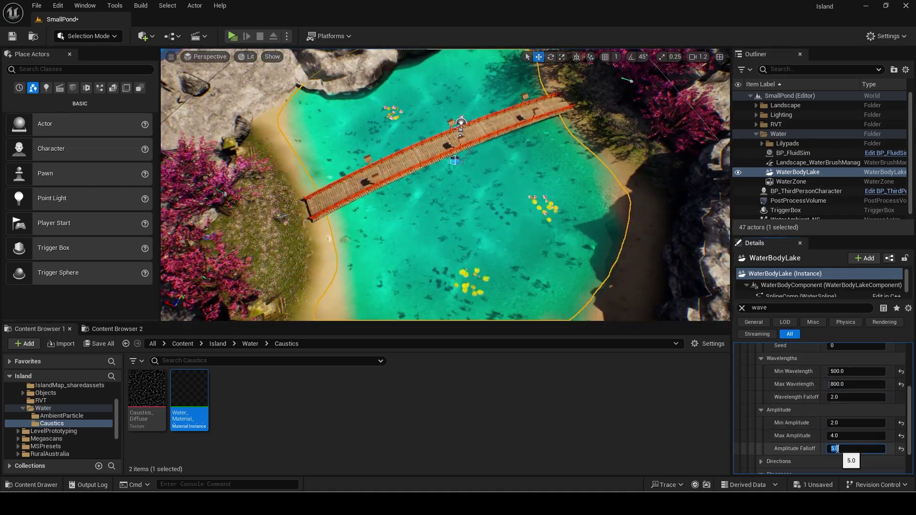
pyautogui.click(742, 307)
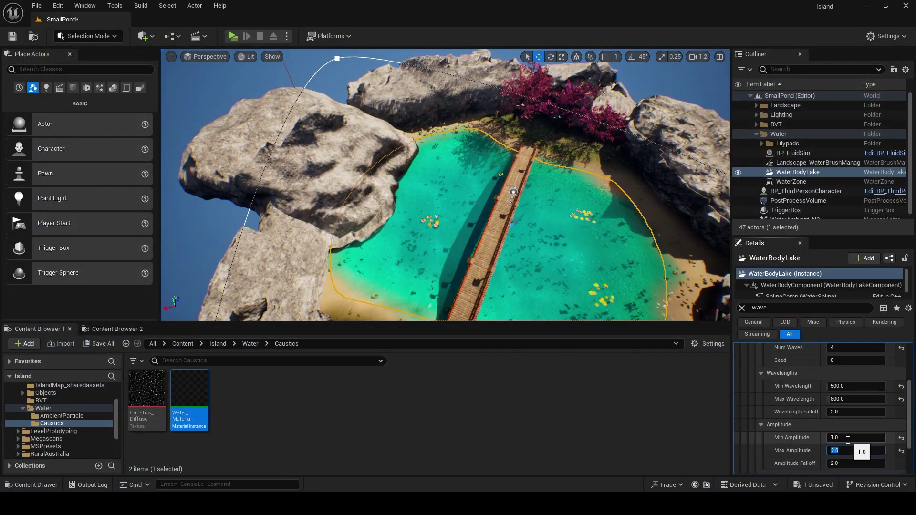
pyautogui.click(852, 386)
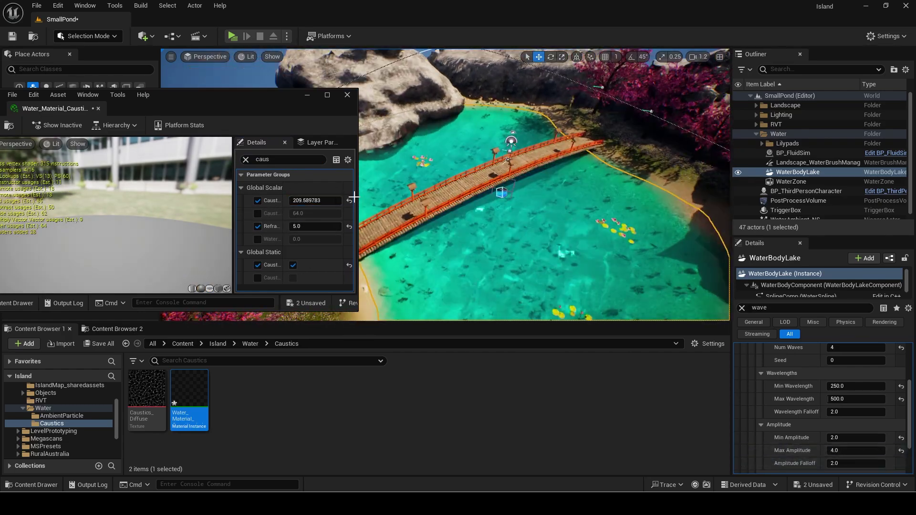
# Adjust the water material instance's Caustics Finite Offset, then play the level and walk the character onto the bridge to inspect the water.
pyautogui.click(329, 200)
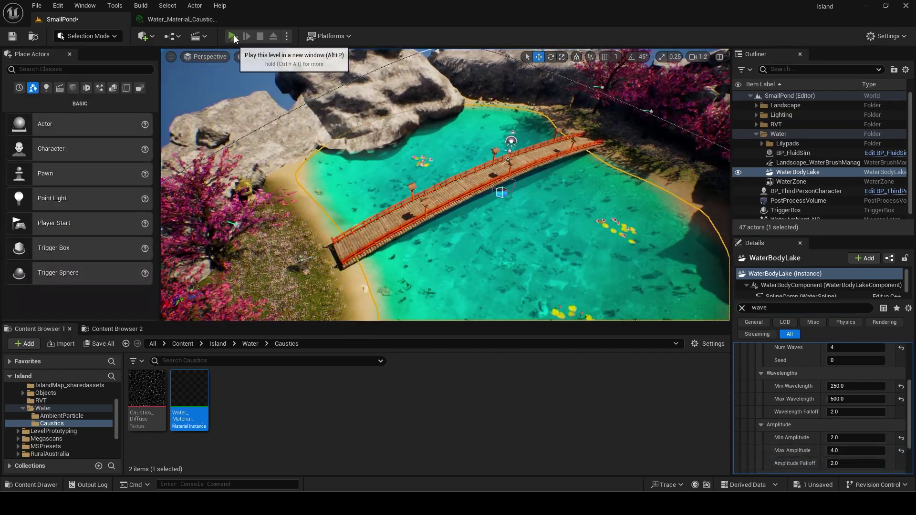
pyautogui.click(232, 36)
pyautogui.press('w')
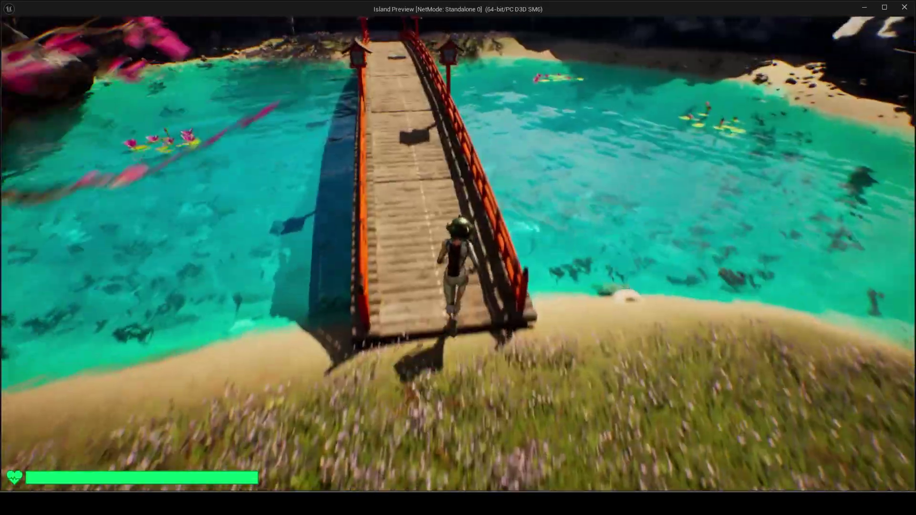
pyautogui.press('d')
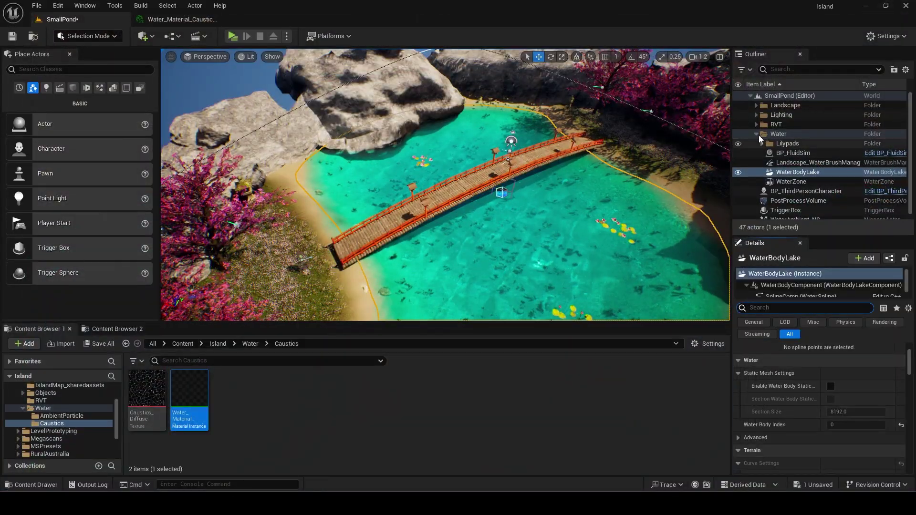
# Collapse the Water folder in the Outliner and create a material named CausticsDecal_Mat in the Caustics folder.
pyautogui.click(756, 134)
pyautogui.click(781, 187)
pyautogui.click(240, 400)
pyautogui.rightClick(241, 396)
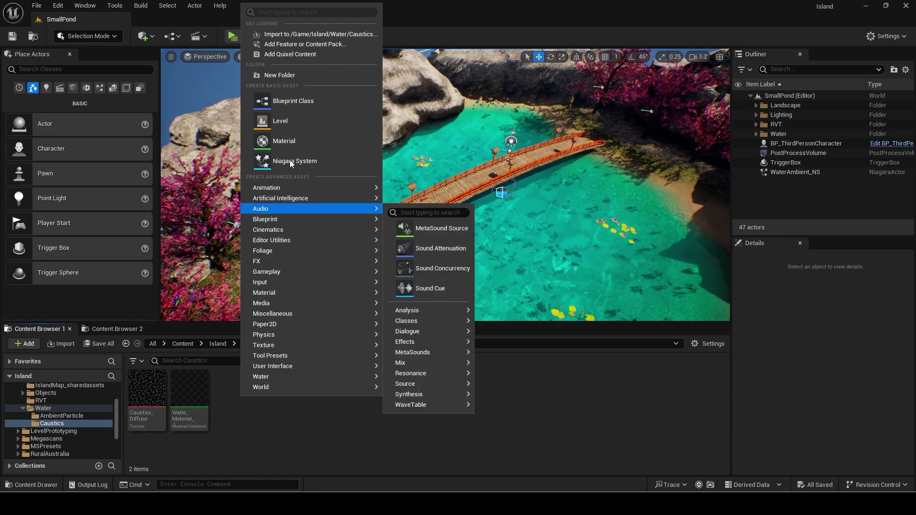
pyautogui.click(295, 140)
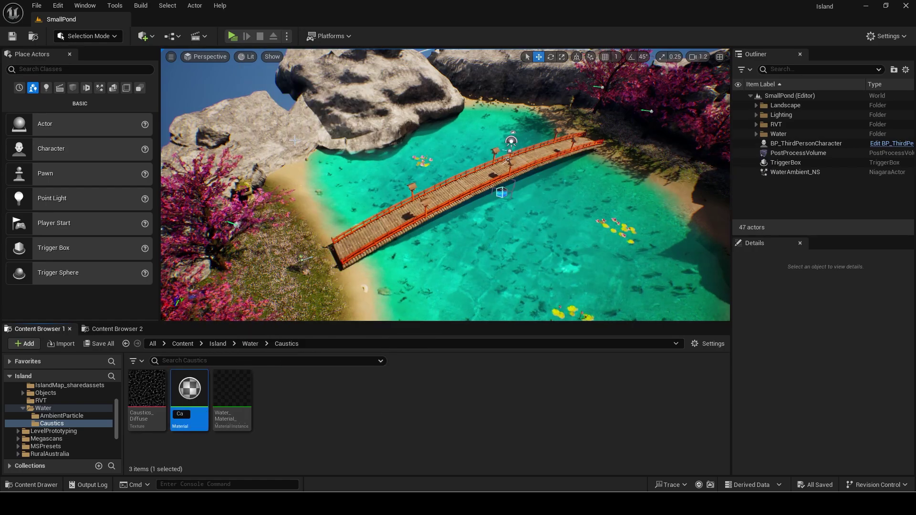
pyautogui.moveTo(48, 473); pyautogui.dragTo(242, 474)
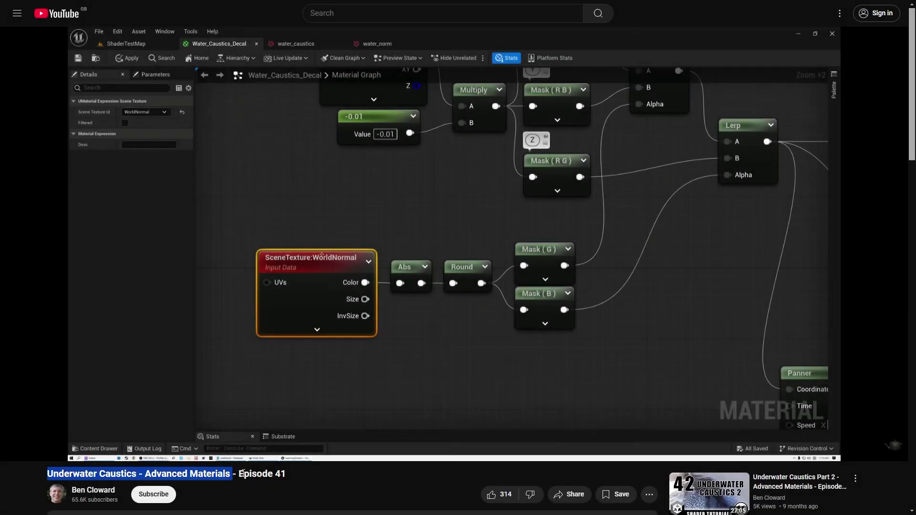
pyautogui.click(299, 473)
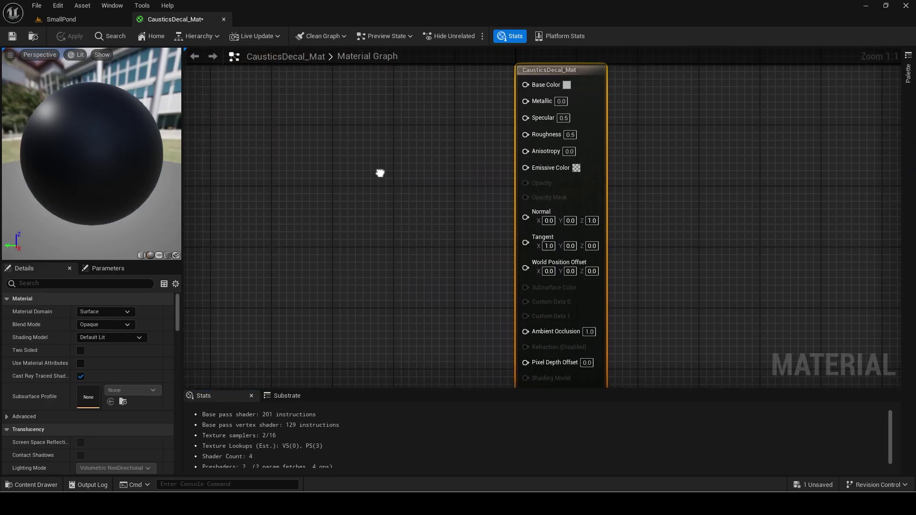
# Set CausticsDecal_Mat's Material Domain to Deferred Decal and its Blend Mode to Translucent.
pyautogui.click(114, 312)
pyautogui.click(99, 331)
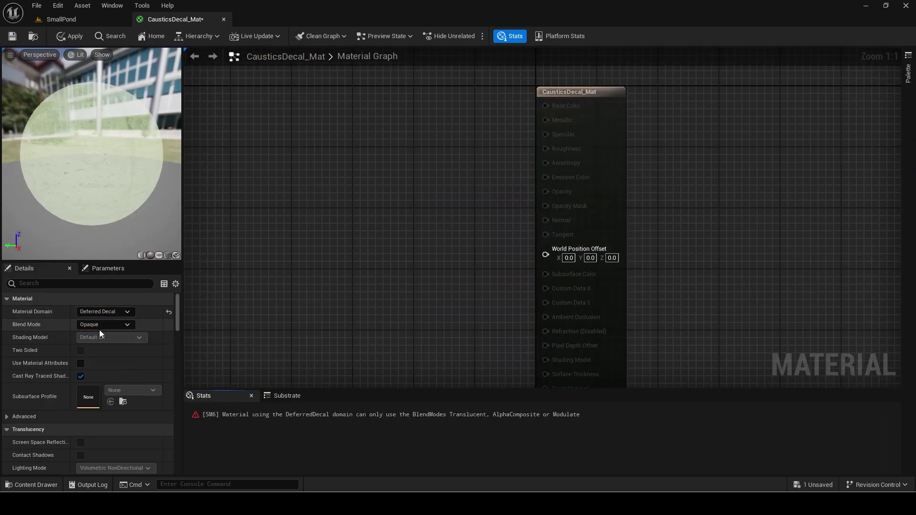
pyautogui.click(99, 324)
pyautogui.click(98, 348)
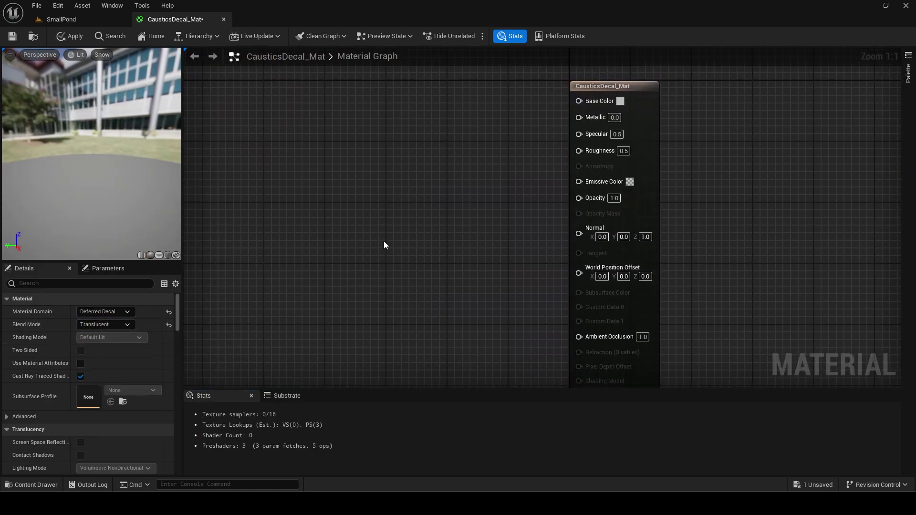
# Add a WorldPosition node to an empty area of the CausticsDecal_Mat material graph.
pyautogui.scroll(-3, 328, 159)
pyautogui.moveTo(286, 155); pyautogui.dragTo(356, 155, button='right')
pyautogui.scroll(2, 296, 152)
pyautogui.rightClick(357, 155)
pyautogui.write('world')
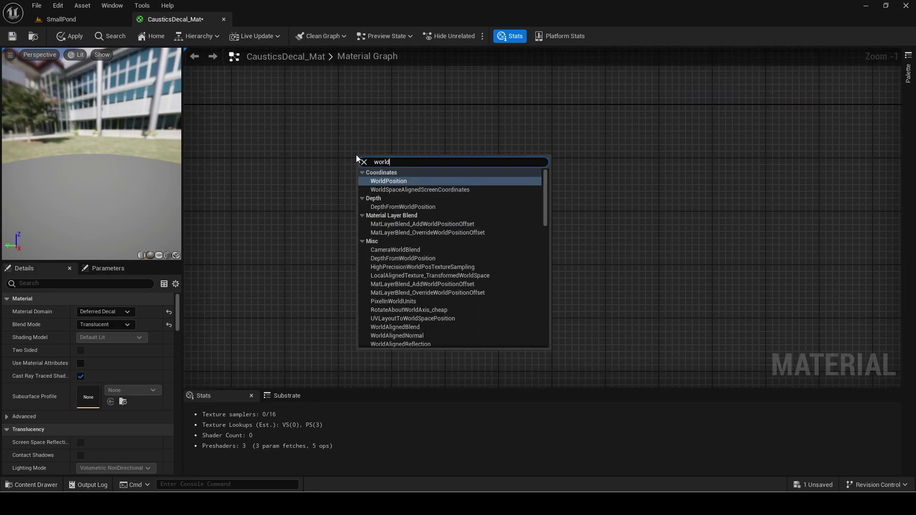
pyautogui.press('Return')
pyautogui.scroll(1, 356, 155)
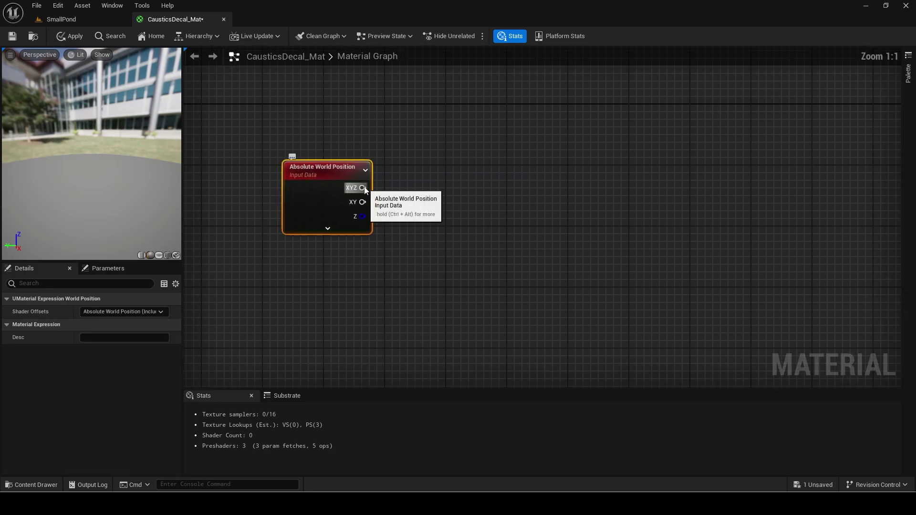
# Feed the world position's XYZ output into a Multiply node with B set to 0.0008.
pyautogui.moveTo(363, 188); pyautogui.dragTo(413, 172)
pyautogui.write('multiply')
pyautogui.press('Return')
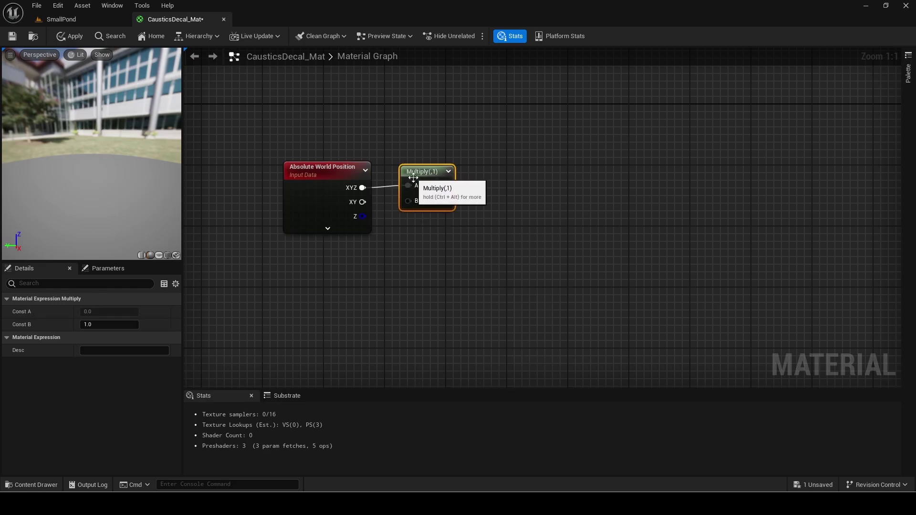
pyautogui.write('.0008')
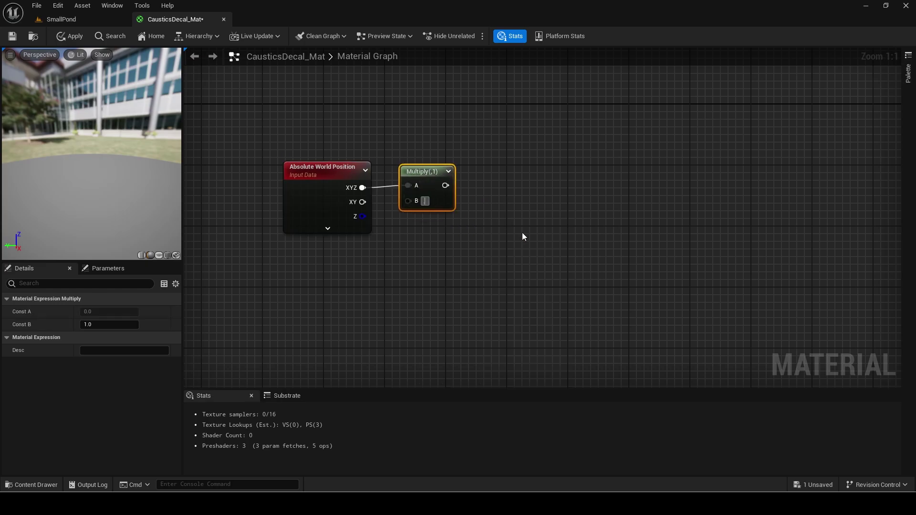
pyautogui.press('Return')
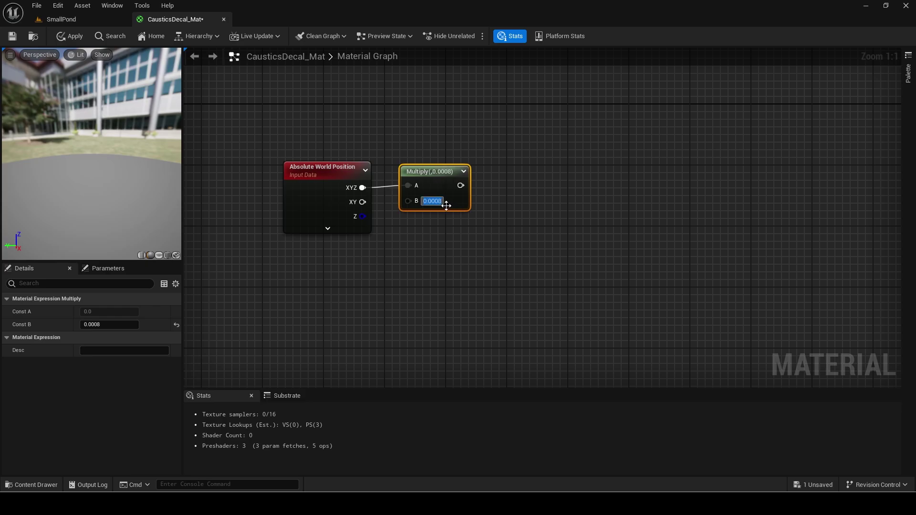
# Connect the Multiply output to a new ComponentMask node that passes only the G and B channels.
pyautogui.moveTo(460, 186); pyautogui.dragTo(496, 191)
pyautogui.write('component mask')
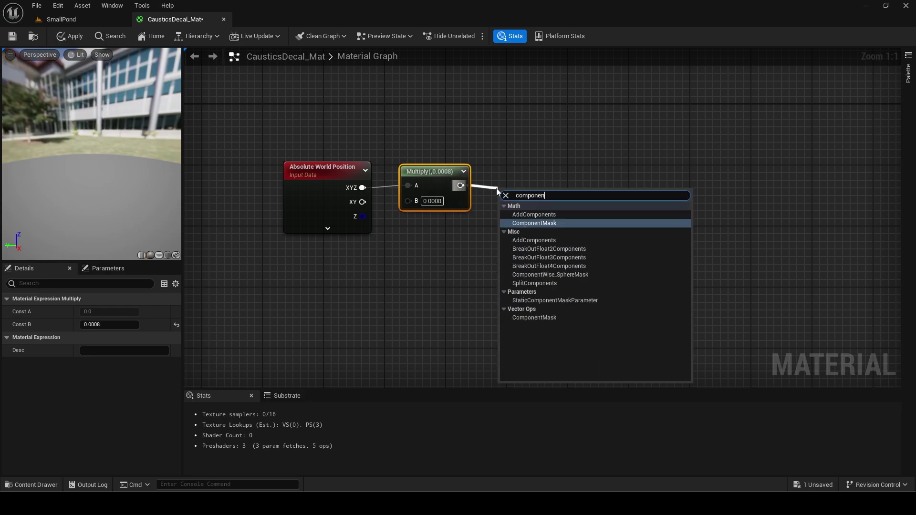
pyautogui.press('Return')
pyautogui.moveTo(512, 190); pyautogui.dragTo(506, 168)
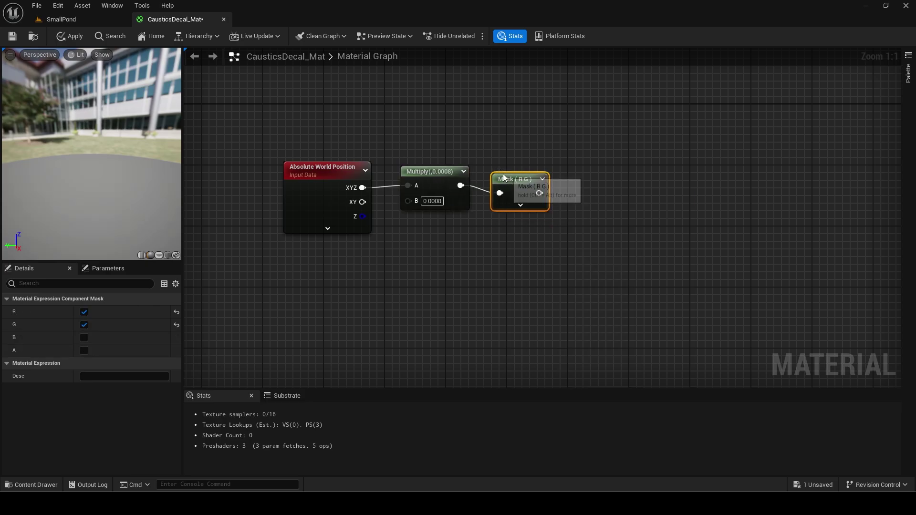
pyautogui.click(84, 312)
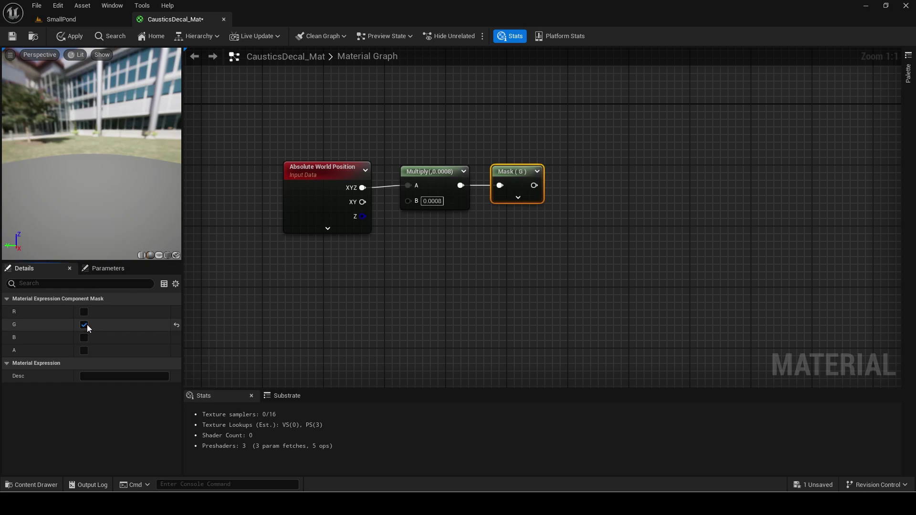
pyautogui.click(84, 338)
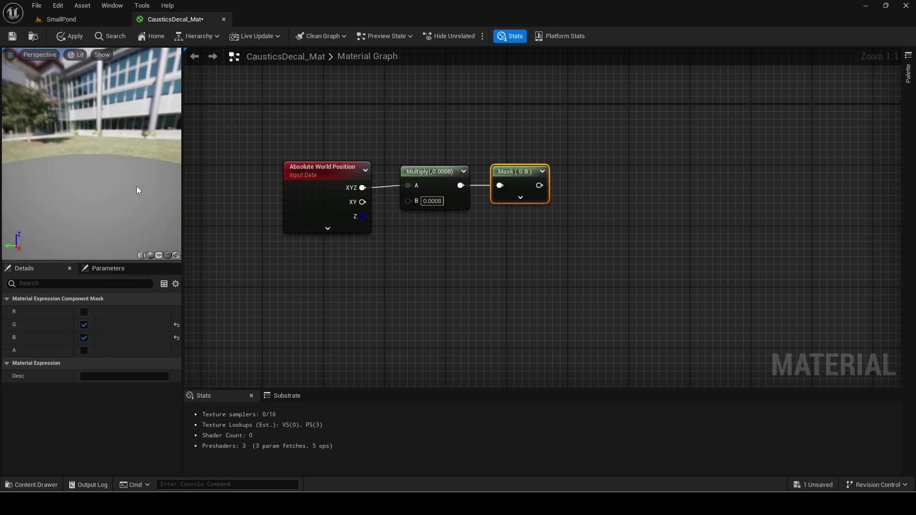
# Duplicate the mask node, place the copy below the original fed by the same Multiply, and set it to R and B.
pyautogui.moveTo(516, 192); pyautogui.dragTo(507, 201, button='right')
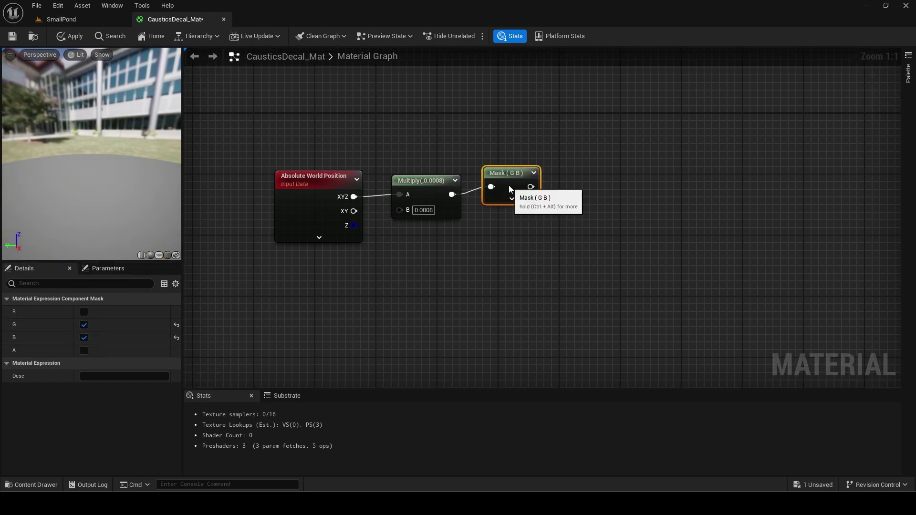
pyautogui.hotkey('ctrl', 'd')
pyautogui.moveTo(517, 229); pyautogui.dragTo(502, 223)
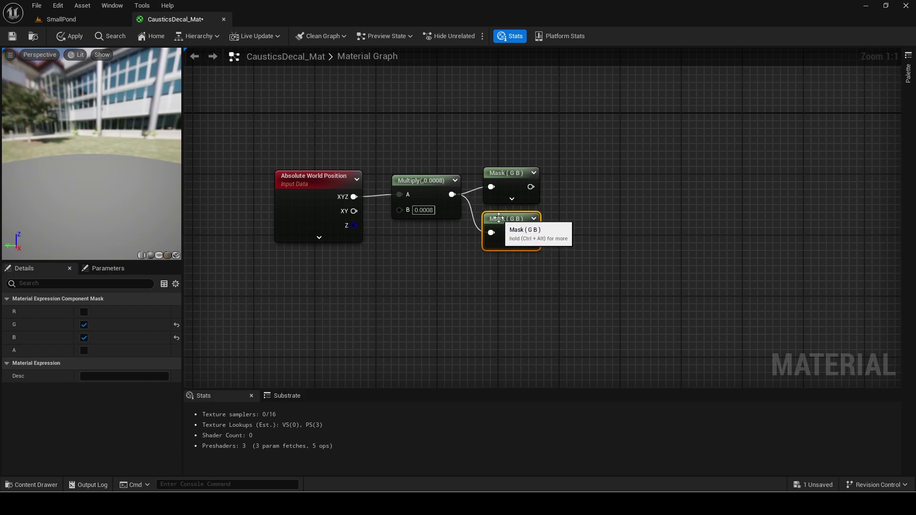
pyautogui.click(83, 312)
pyautogui.click(84, 325)
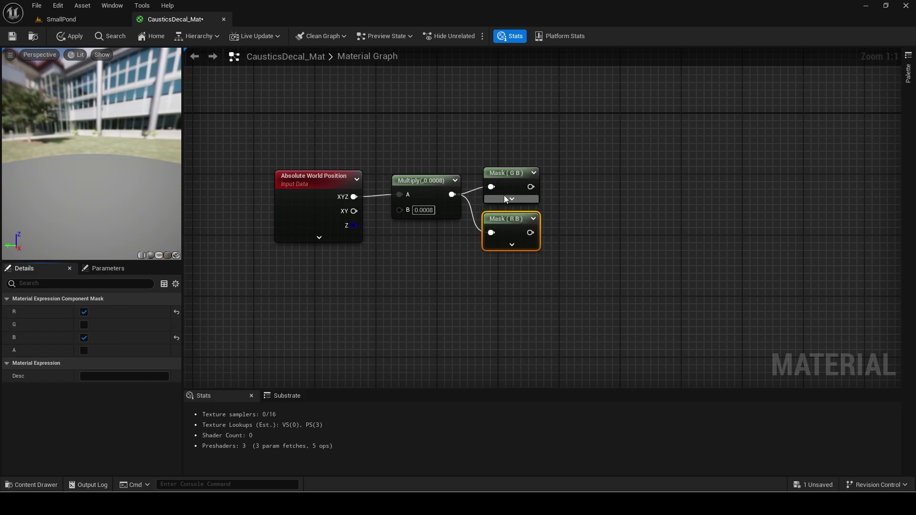
# Add a MakeFloat2 node with the G B mask connected to X and the R B mask connected to Y.
pyautogui.moveTo(530, 187); pyautogui.dragTo(530, 233)
pyautogui.write('makefloat')
pyautogui.press('Return')
pyautogui.moveTo(627, 223); pyautogui.dragTo(490, 211, button='right')
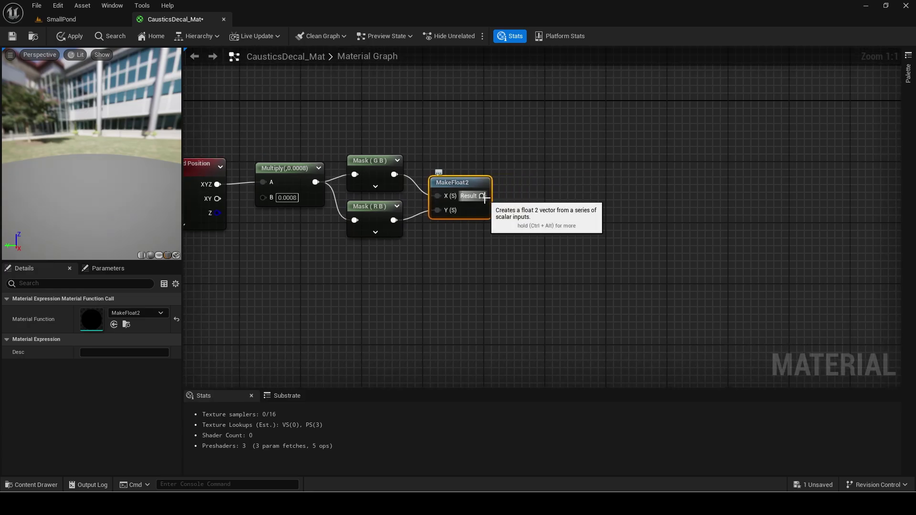
# Add two Panner nodes, one below the other, each with its Coordinate fed by the MakeFloat2 result.
pyautogui.moveTo(484, 196); pyautogui.dragTo(635, 183)
pyautogui.write('panner')
pyautogui.press('Return')
pyautogui.moveTo(657, 279); pyautogui.dragTo(662, 236, button='right')
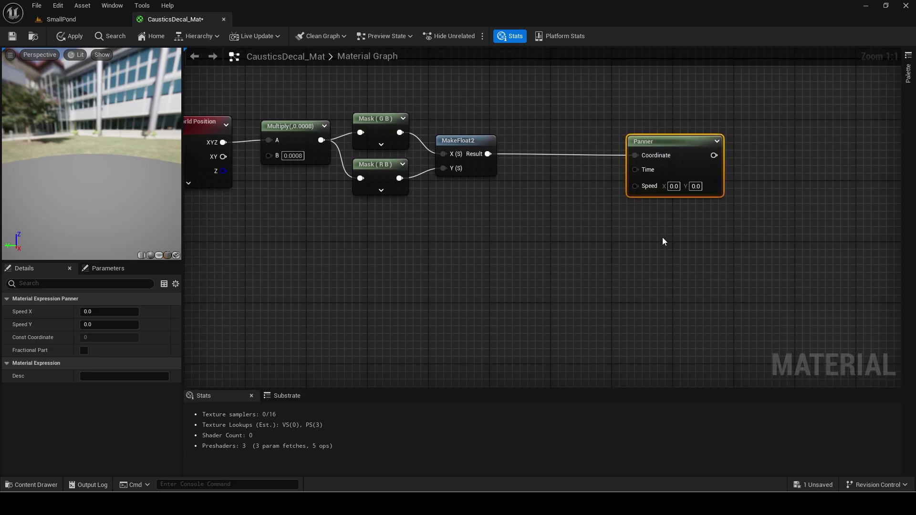
pyautogui.hotkey('ctrl', 'd')
pyautogui.moveTo(488, 154); pyautogui.dragTo(650, 232)
pyautogui.press('Escape')
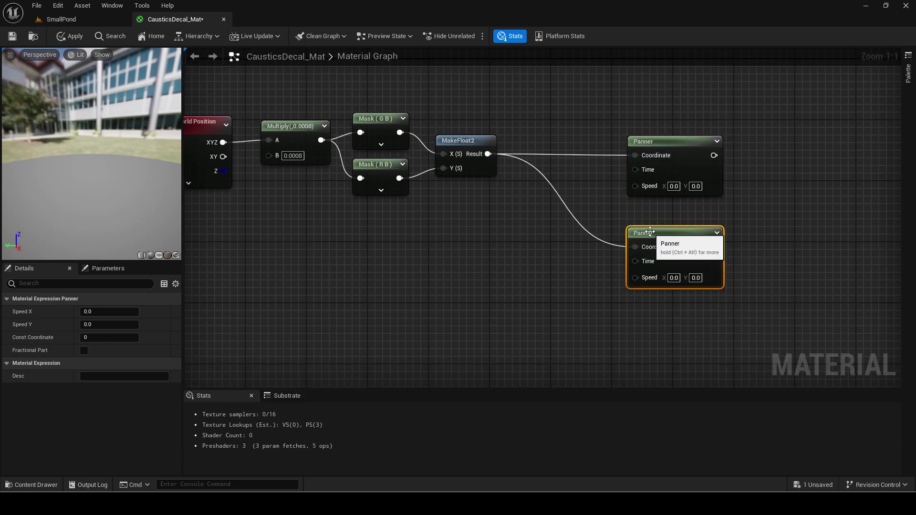
# Place a Constant2Vector node below the world position nodes and set X to 0.1 and Y to 0.1.
pyautogui.moveTo(588, 240); pyautogui.dragTo(741, 204, button='right')
pyautogui.moveTo(395, 239); pyautogui.dragTo(438, 221, button='right')
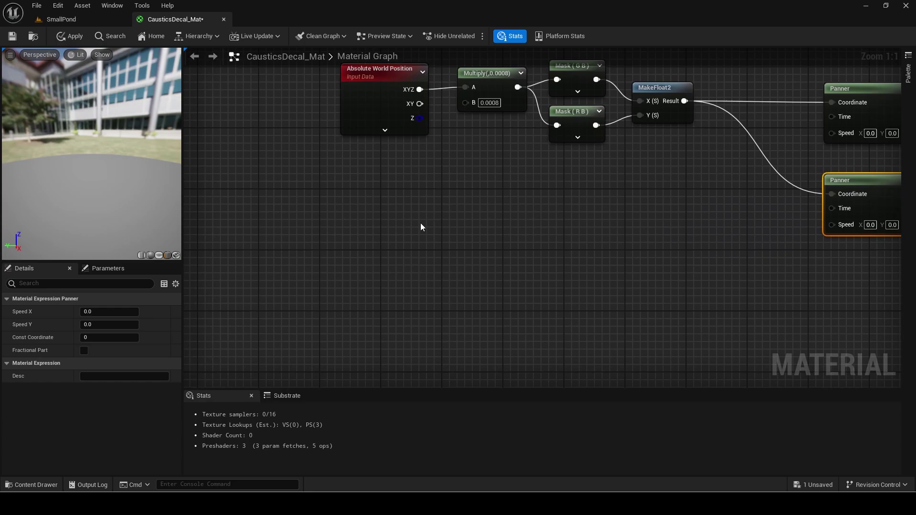
pyautogui.click(420, 222)
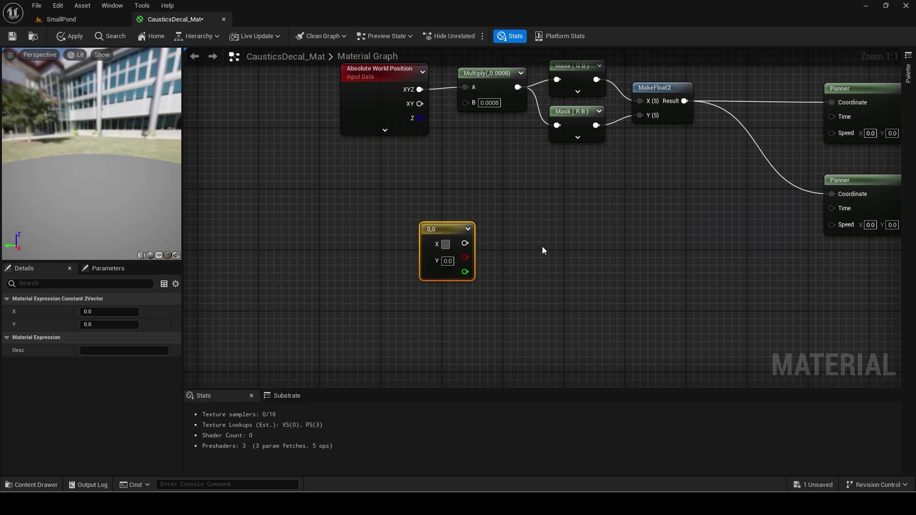
pyautogui.write('0.1')
pyautogui.press('Tab')
pyautogui.write('0.1')
pyautogui.press('Return')
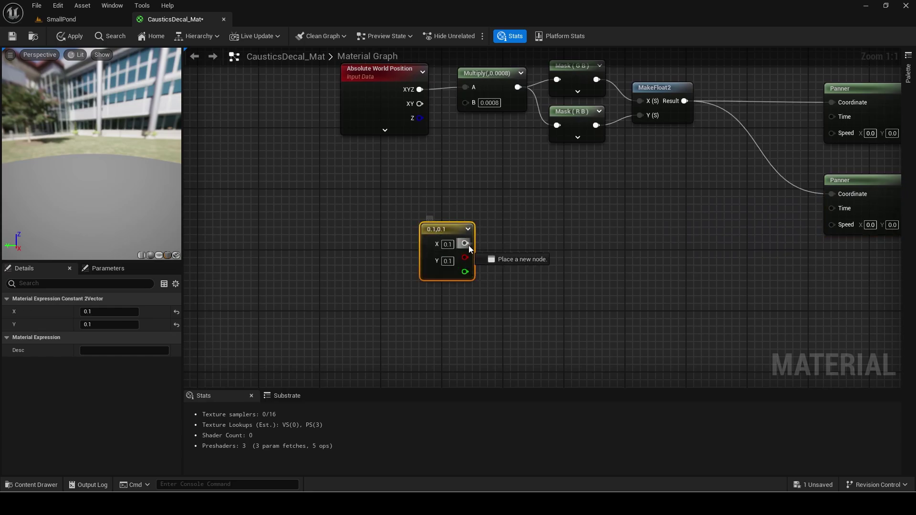
# Insert a Multiply node between the 0.1,0.1 vector and the upper Panner's Speed input, and move both nodes closer to the Panners.
pyautogui.moveTo(465, 244); pyautogui.dragTo(840, 136)
pyautogui.write('mult')
pyautogui.press('Return')
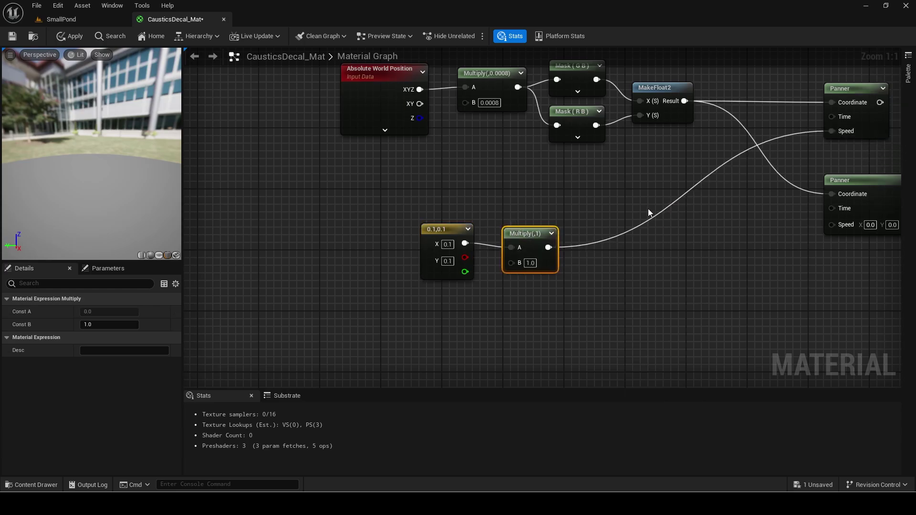
pyautogui.keyDown('ctrl'); pyautogui.click(444, 229); pyautogui.keyUp('ctrl')
pyautogui.moveTo(517, 234); pyautogui.dragTo(609, 221)
pyautogui.moveTo(547, 269); pyautogui.dragTo(517, 238, button='right')
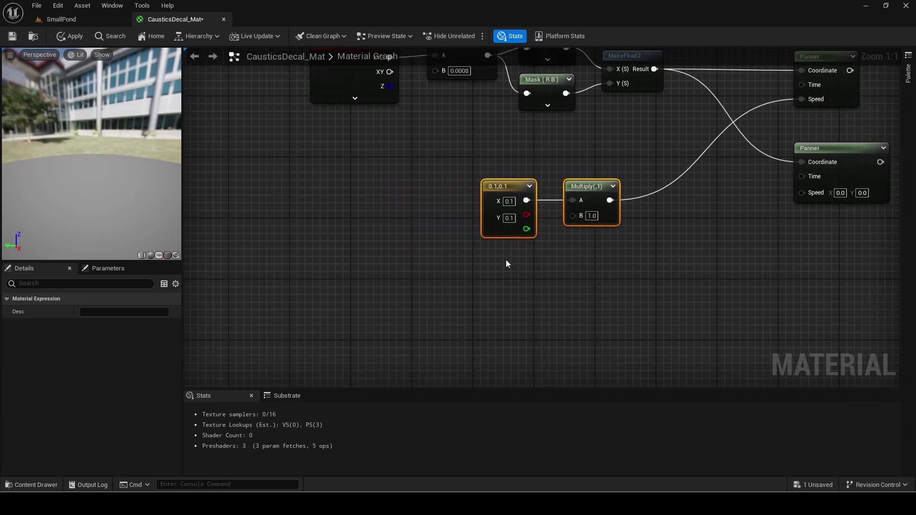
# Add a scalar parameter named SpeedMultiplier with default value 0.5 and connect it to the Multiply's B input.
pyautogui.click(505, 260)
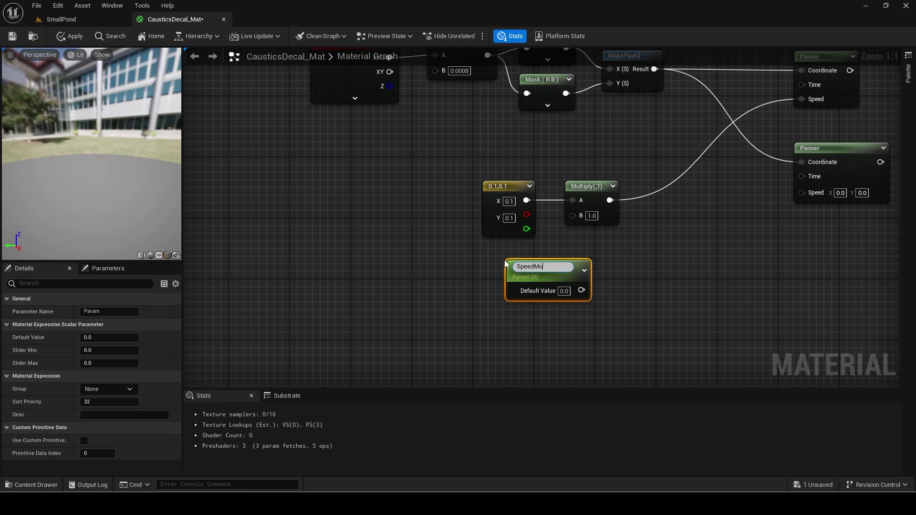
pyautogui.press('Return')
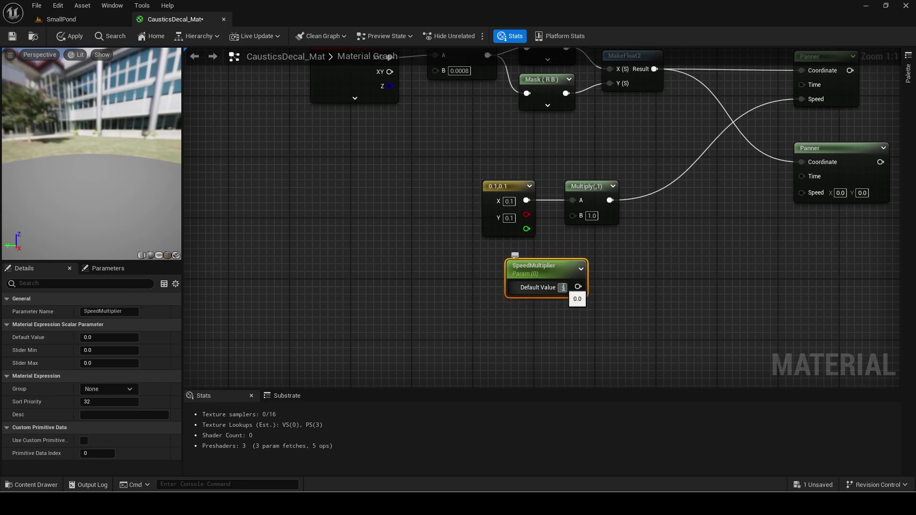
pyautogui.press('Return')
pyautogui.moveTo(580, 287); pyautogui.dragTo(572, 216)
pyautogui.moveTo(552, 272); pyautogui.dragTo(511, 261)
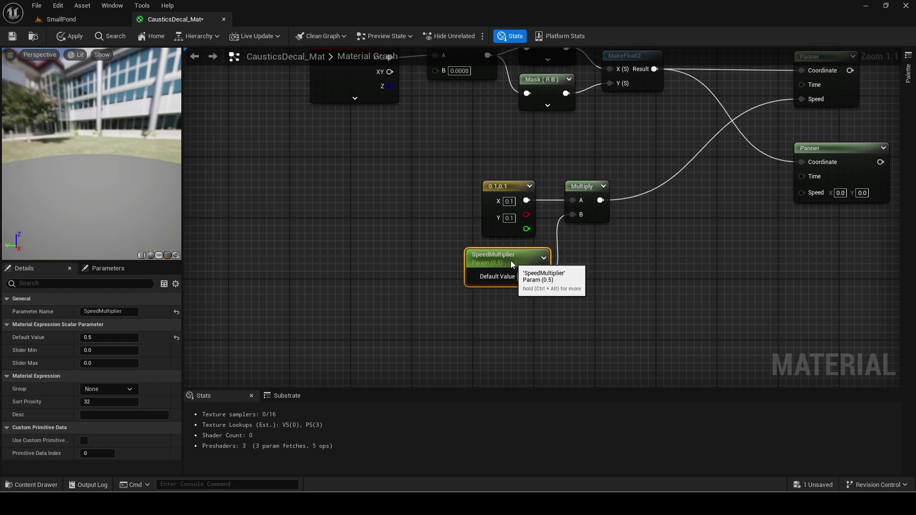
# Duplicate the 0.1,0.1 vector beside the SpeedMultiplier parameter and set the copy's Y to -0.1.
pyautogui.moveTo(599, 226); pyautogui.dragTo(495, 223, button='right')
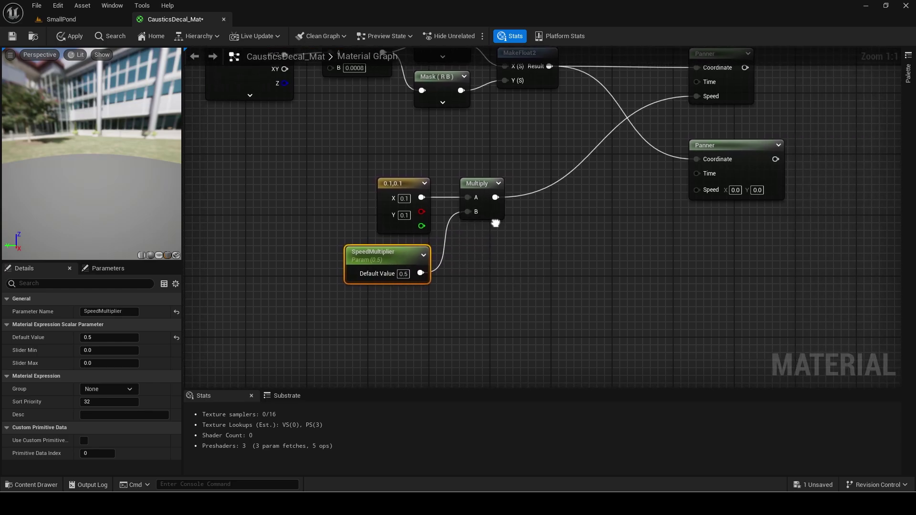
pyautogui.click(413, 189)
pyautogui.hotkey('ctrl', 'd')
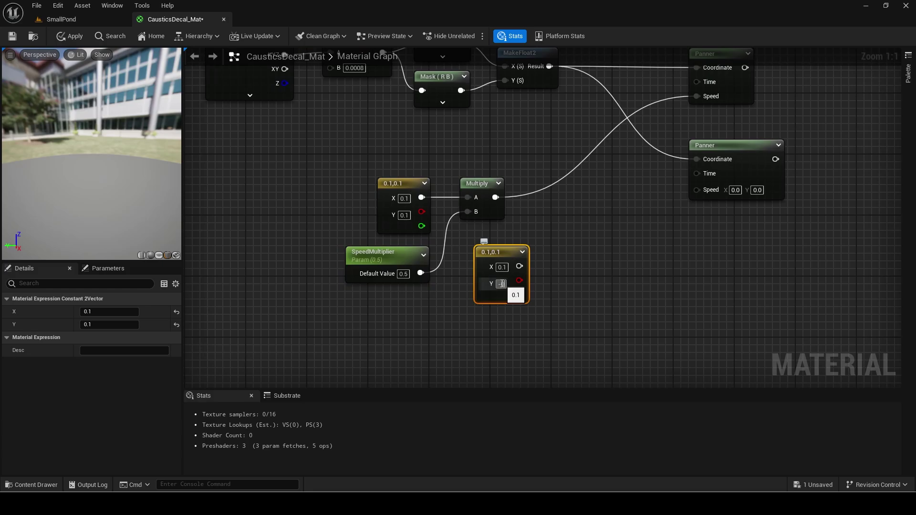
pyautogui.moveTo(539, 267); pyautogui.dragTo(528, 277, button='right')
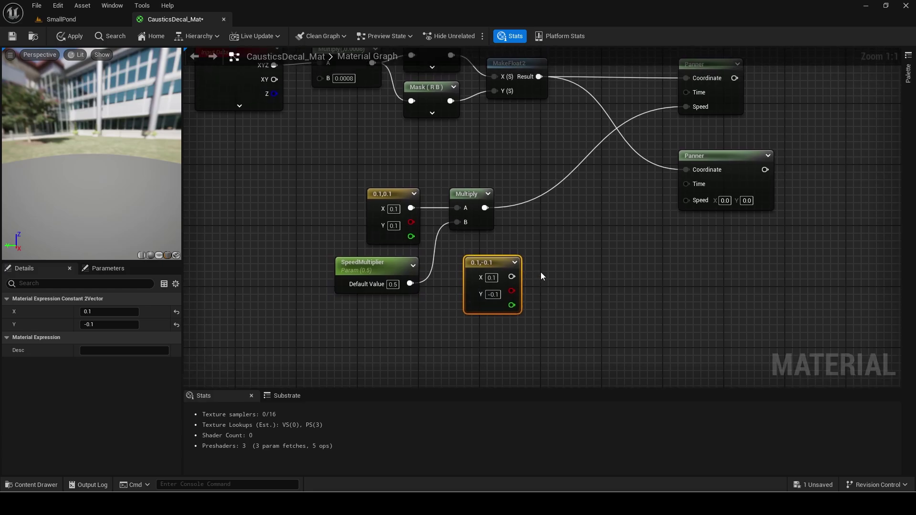
# Multiply the 0.1,-0.1 vector by SpeedMultiplier in a new node, straighten the connections, and feed the result to the lower Panner's Speed.
pyautogui.press('m')
pyautogui.click(541, 272)
pyautogui.moveTo(512, 276); pyautogui.dragTo(550, 294)
pyautogui.moveTo(549, 307); pyautogui.dragTo(409, 284)
pyautogui.moveTo(454, 317); pyautogui.dragTo(556, 259)
pyautogui.moveTo(411, 308); pyautogui.dragTo(575, 274)
pyautogui.press('q')
pyautogui.moveTo(588, 266); pyautogui.dragTo(573, 277, button='right')
pyautogui.moveTo(553, 279); pyautogui.dragTo(674, 216)
# Feed the upper Panner's output into input A of a new Multiply node.
pyautogui.moveTo(694, 207); pyautogui.dragTo(553, 280, button='right')
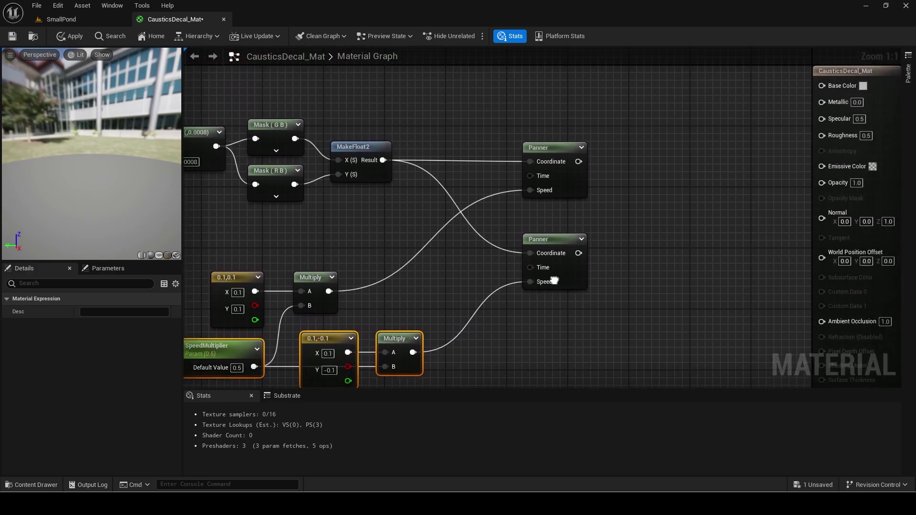
pyautogui.moveTo(578, 160); pyautogui.dragTo(699, 148)
pyautogui.write('mult')
pyautogui.press('Return')
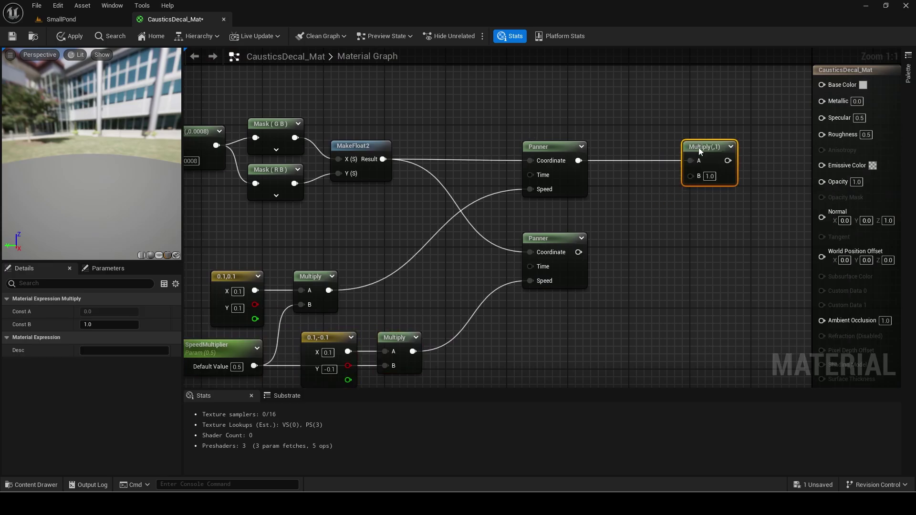
# Select the whole node network and move it further away from the material output node.
pyautogui.scroll(-3, 698, 147)
pyautogui.moveTo(254, 111); pyautogui.dragTo(711, 310)
pyautogui.scroll(-1, 710, 206)
pyautogui.moveTo(704, 164); pyautogui.dragTo(527, 168)
pyautogui.scroll(4, 520, 193)
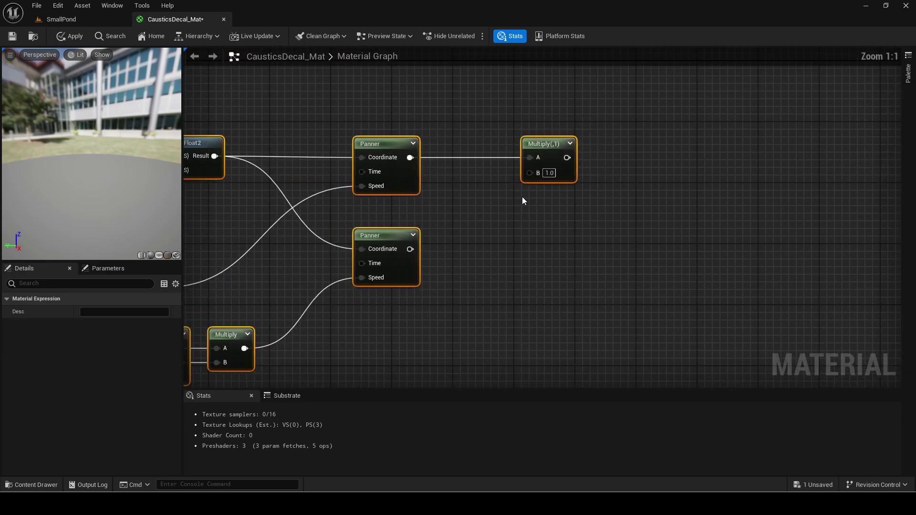
# Duplicate the upper Panner's Multiply node below it and connect the lower Panner's output to the copy's A input.
pyautogui.click(537, 165)
pyautogui.hotkey('ctrl', 'd')
pyautogui.moveTo(410, 249); pyautogui.dragTo(520, 258)
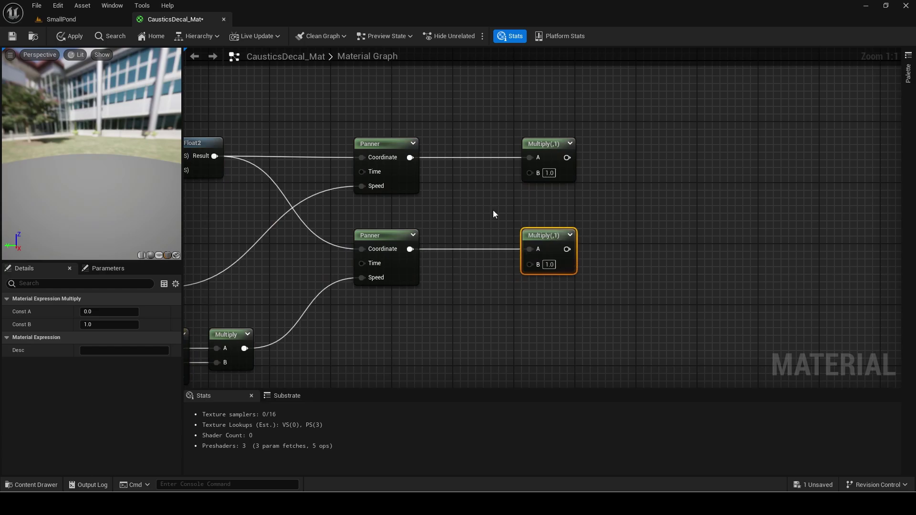
# Add a scalar parameter named GlobalScaling with a default value of 1 between the two Panner branches.
pyautogui.click(459, 199)
pyautogui.write('Glob')
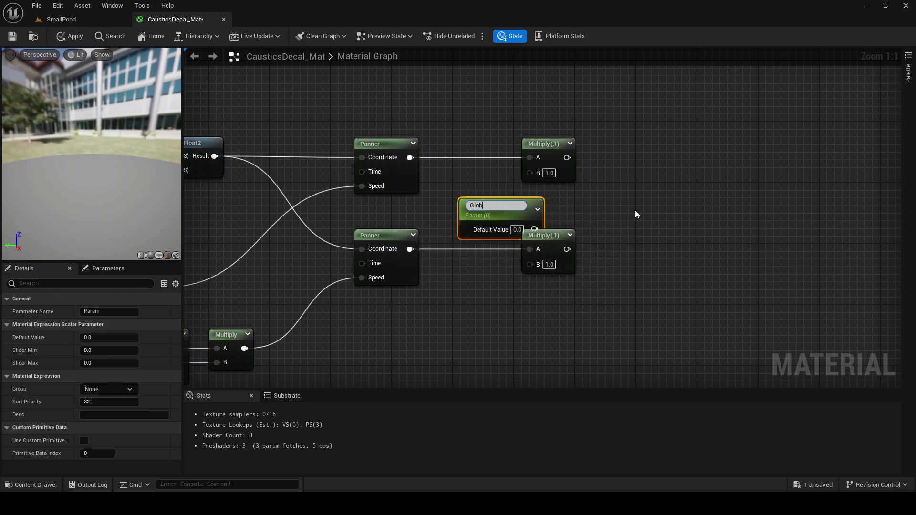
pyautogui.write('alScaling')
pyautogui.press('Return')
pyautogui.click(518, 226)
pyautogui.write('1')
pyautogui.press('Return')
# Connect GlobalScaling to the B input of both Panner-fed Multiply nodes and tidy the node positions.
pyautogui.moveTo(492, 209); pyautogui.dragTo(537, 268)
pyautogui.moveTo(479, 207); pyautogui.dragTo(472, 207)
pyautogui.moveTo(497, 282); pyautogui.dragTo(612, 156)
pyautogui.moveTo(540, 144); pyautogui.dragTo(557, 144)
pyautogui.moveTo(531, 287); pyautogui.dragTo(618, 133)
pyautogui.moveTo(563, 144); pyautogui.dragTo(579, 145)
# Bring Caustics_Diffuse from the SmallPond level's content into the decal graph, duplicate its sample, and drive each one's UVs from a scaling Multiply.
pyautogui.moveTo(607, 157); pyautogui.dragTo(590, 155, button='right')
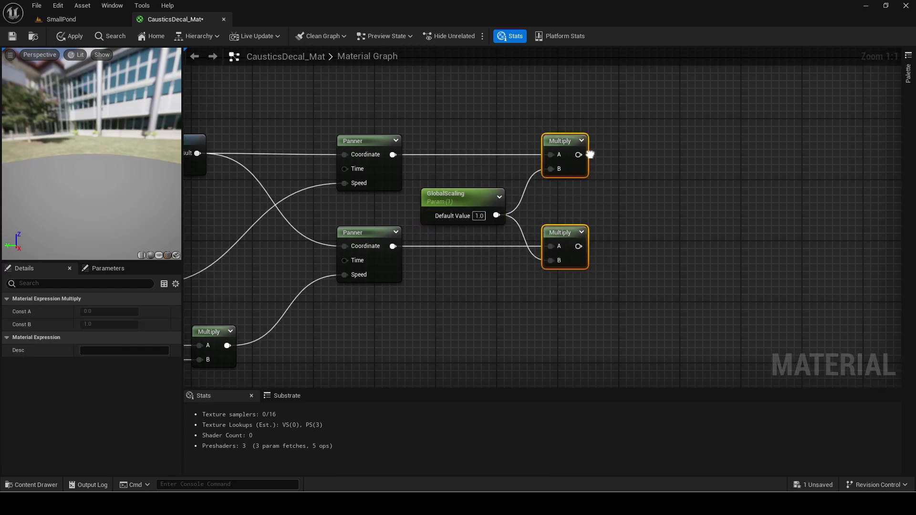
pyautogui.click(61, 19)
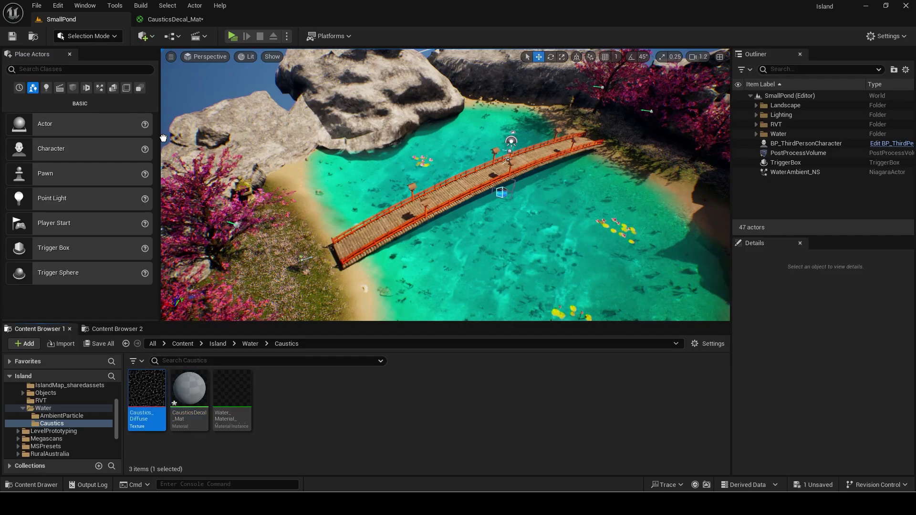
pyautogui.moveTo(163, 138); pyautogui.dragTo(561, 137)
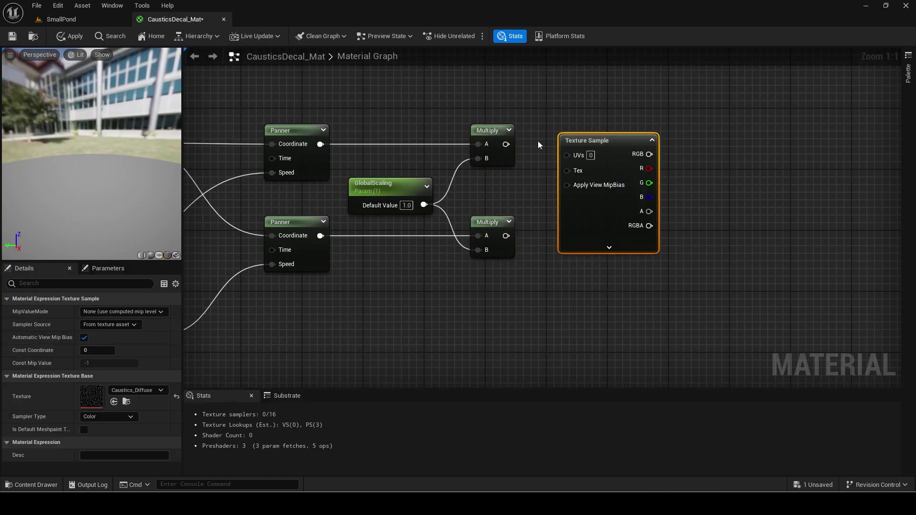
pyautogui.moveTo(506, 144); pyautogui.dragTo(598, 133)
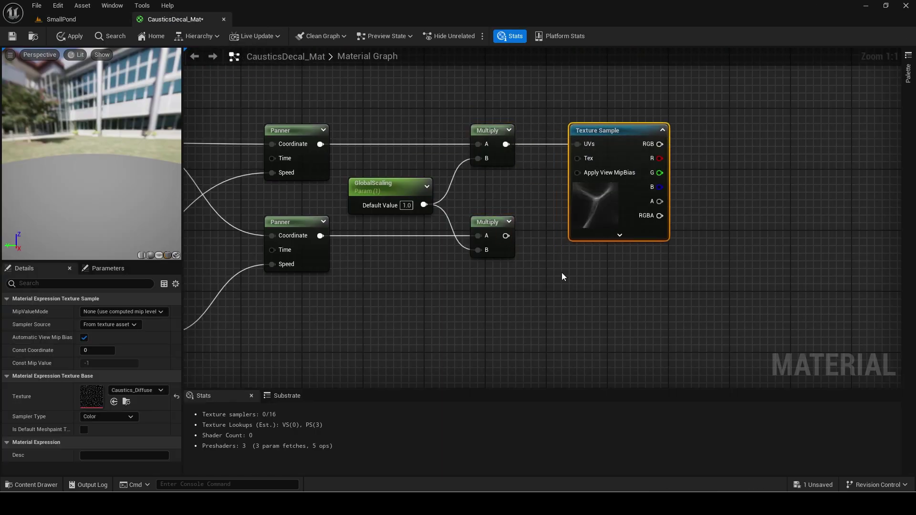
pyautogui.hotkey('ctrl', 'd')
pyautogui.moveTo(506, 236); pyautogui.dragTo(599, 250)
# Combine the RGB outputs of the two texture samples in a new Add node.
pyautogui.moveTo(682, 251); pyautogui.dragTo(558, 253, button='right')
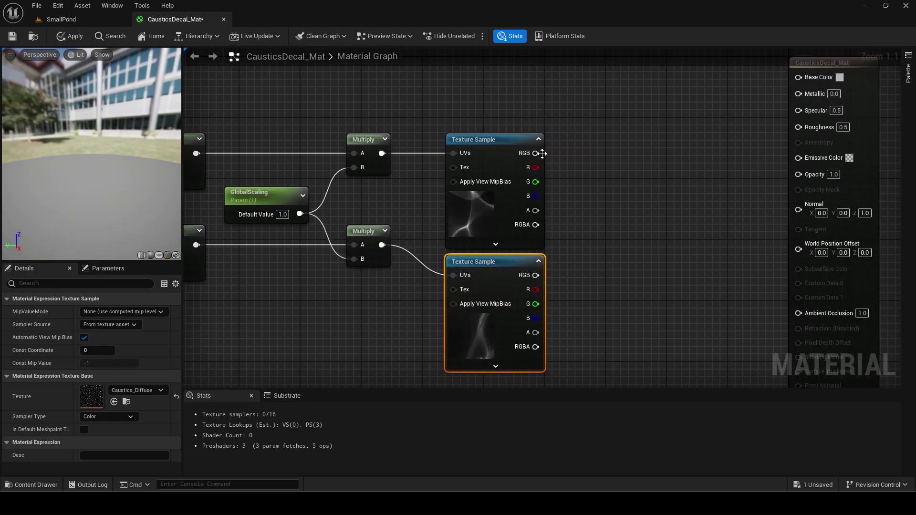
pyautogui.moveTo(582, 210); pyautogui.dragTo(582, 210)
pyautogui.write('add')
pyautogui.press('Return')
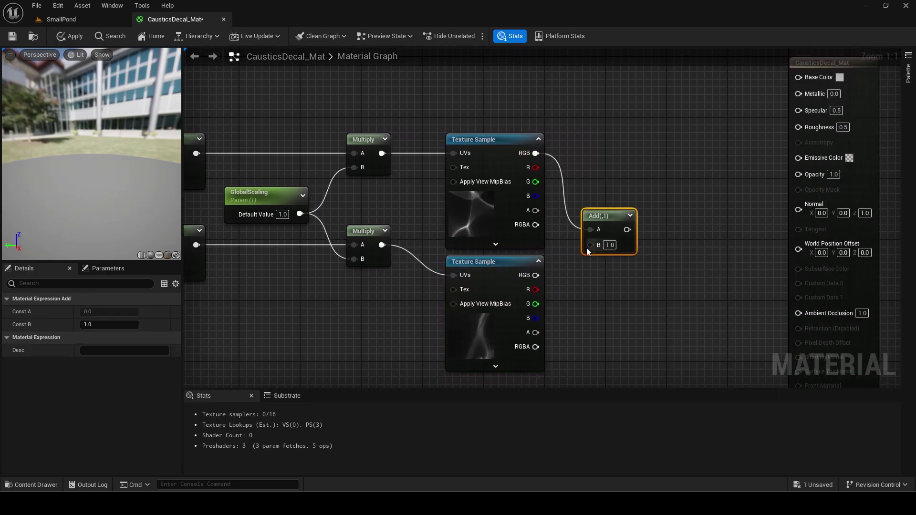
pyautogui.moveTo(590, 244); pyautogui.dragTo(538, 282)
# Place a Multiply node after the Add node and connect the Add output to its A input.
pyautogui.moveTo(653, 219); pyautogui.dragTo(555, 219, button='right')
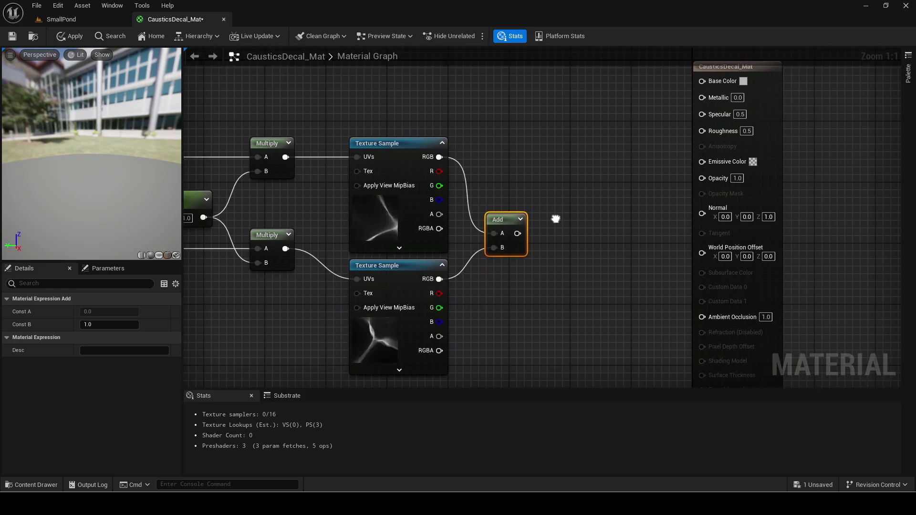
pyautogui.press('m')
pyautogui.click(562, 213)
pyautogui.moveTo(518, 233); pyautogui.dragTo(572, 234)
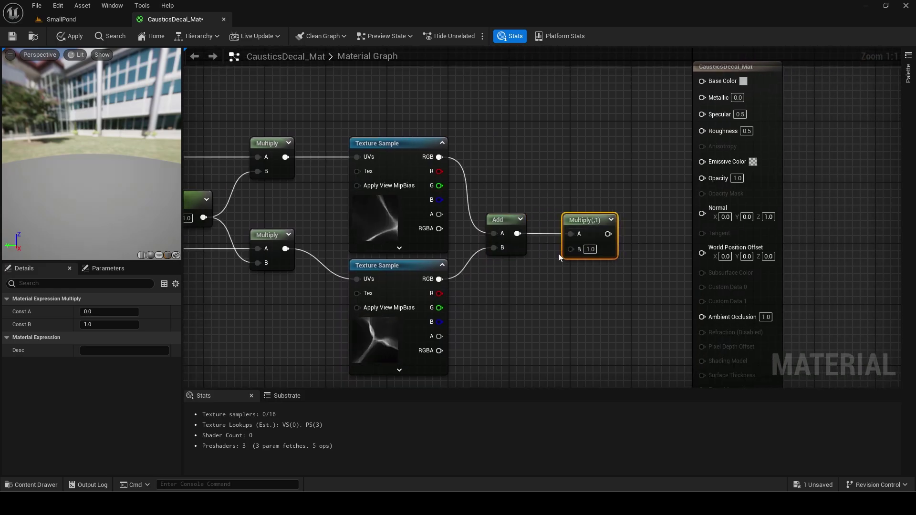
# Add a scalar parameter named EmissiveMultiplier with default value 1 and connect it to the B input of the Multiply after the Add.
pyautogui.moveTo(506, 274); pyautogui.dragTo(533, 244, button='right')
pyautogui.press('s')
pyautogui.click(529, 254)
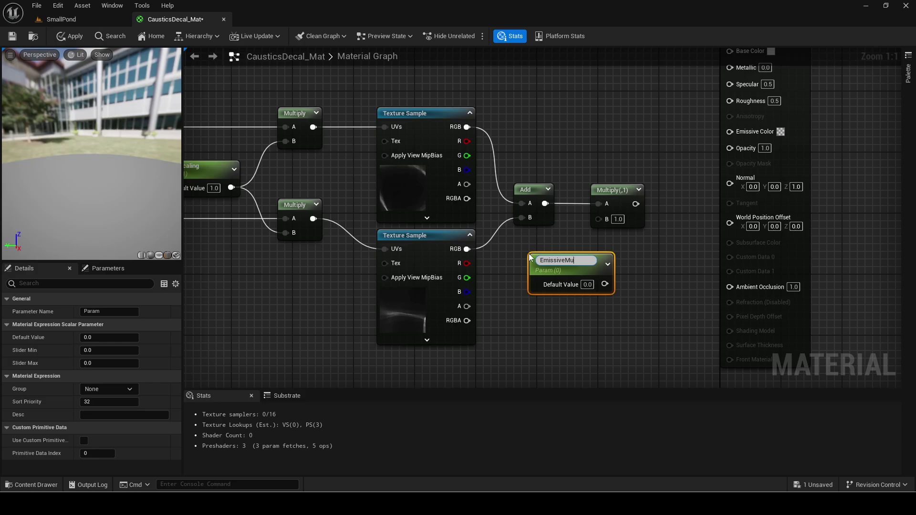
pyautogui.press('Return')
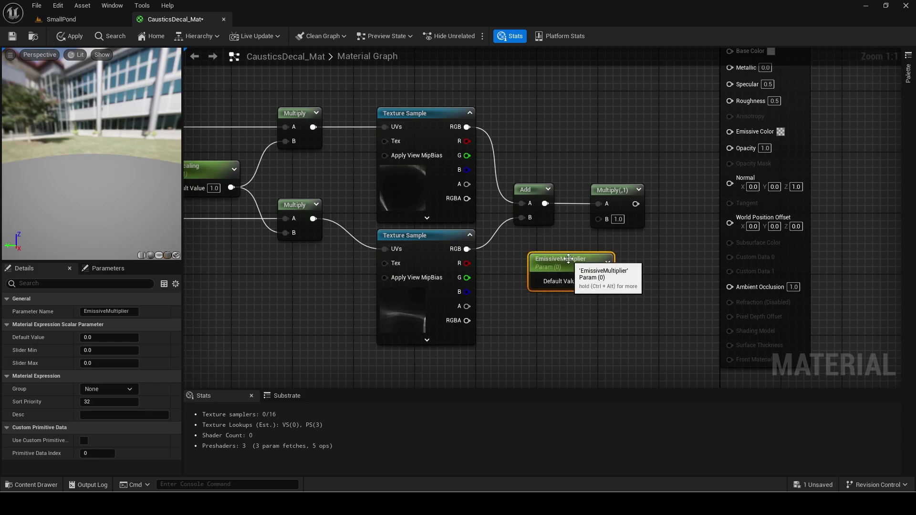
pyautogui.moveTo(564, 258); pyautogui.dragTo(541, 249)
pyautogui.click(564, 275)
pyautogui.write('1')
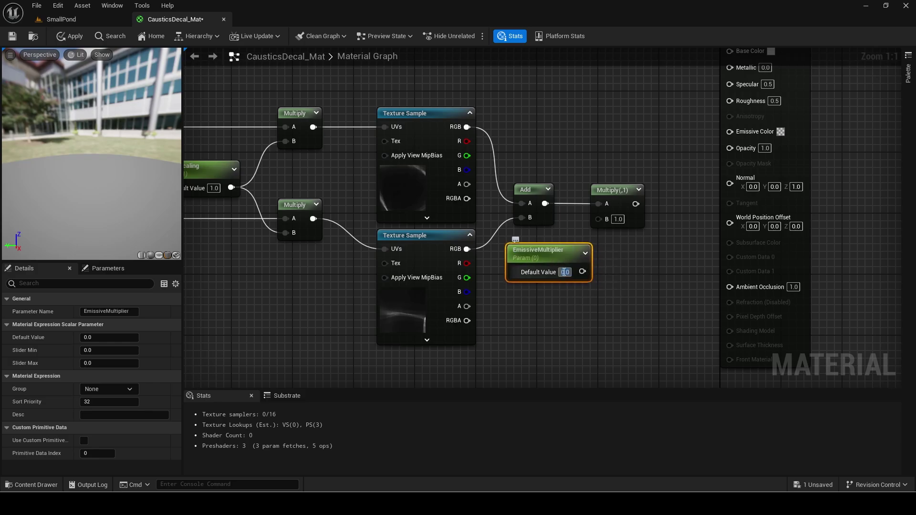
pyautogui.press('Return')
pyautogui.moveTo(582, 272); pyautogui.dragTo(600, 219)
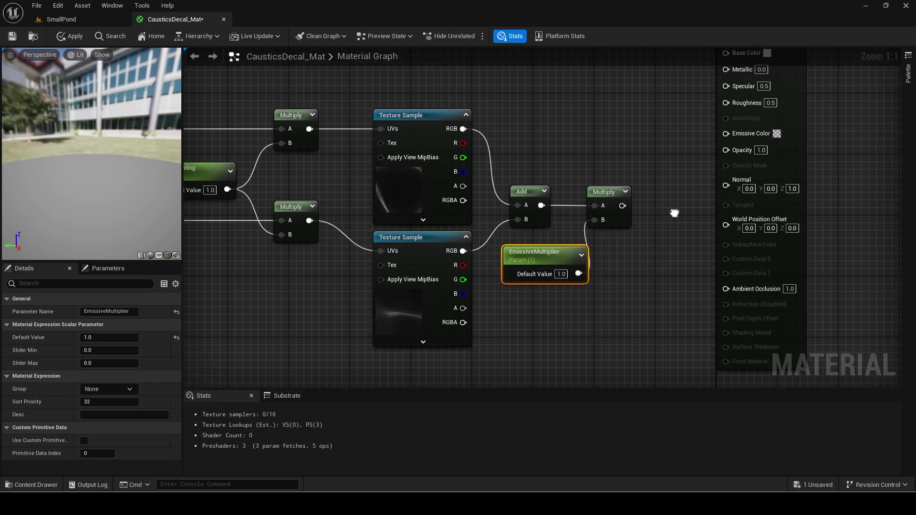
# Move the material output node further away and feed the EmissiveMultiplier product into a new Multiply node.
pyautogui.moveTo(673, 211); pyautogui.dragTo(563, 225, button='right')
pyautogui.moveTo(664, 190); pyautogui.dragTo(764, 189)
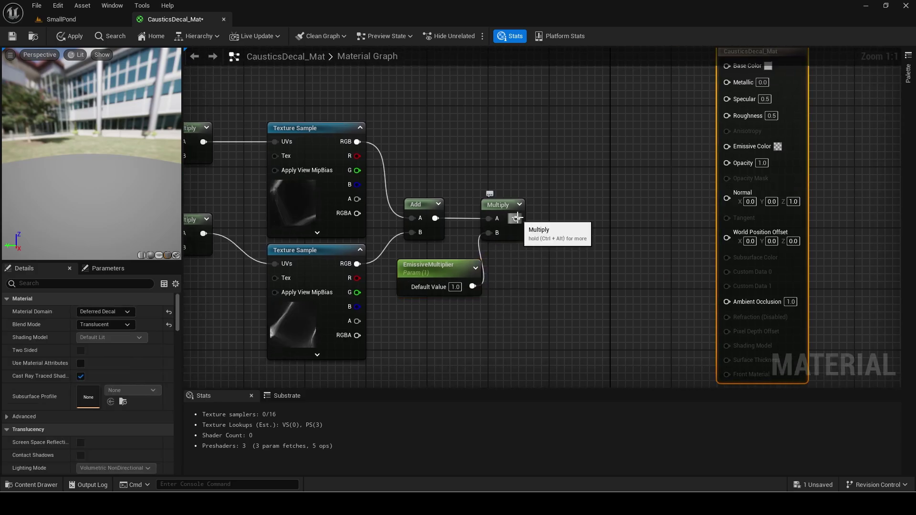
pyautogui.moveTo(517, 218); pyautogui.dragTo(588, 204)
pyautogui.write('mult')
pyautogui.press('Return')
# Add a vector parameter named Colour and position it below the last two Multiply nodes.
pyautogui.moveTo(561, 266); pyautogui.dragTo(572, 248, button='right')
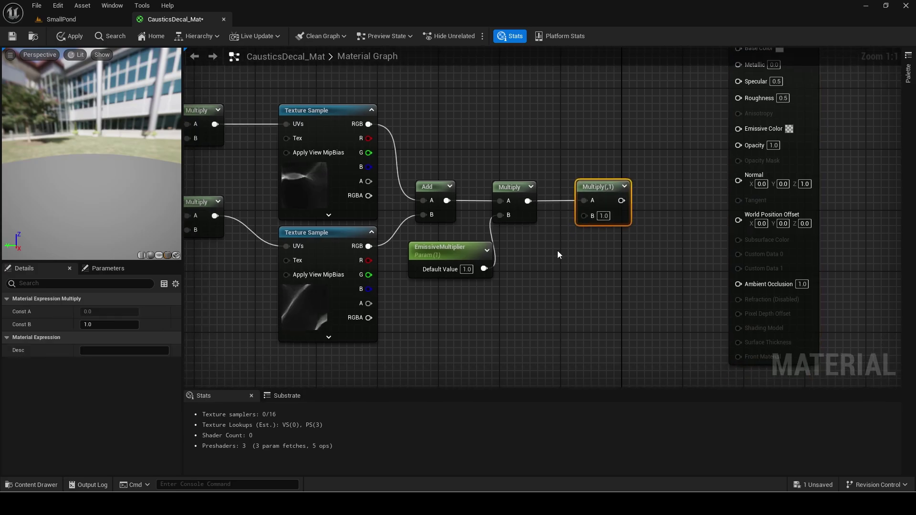
pyautogui.click(557, 250)
pyautogui.write('Colour')
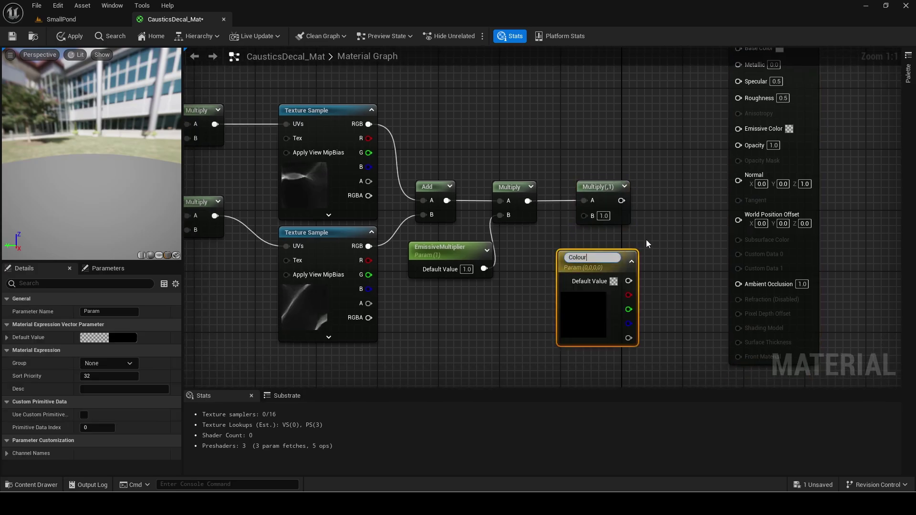
pyautogui.press('Return')
pyautogui.moveTo(582, 260); pyautogui.dragTo(539, 251)
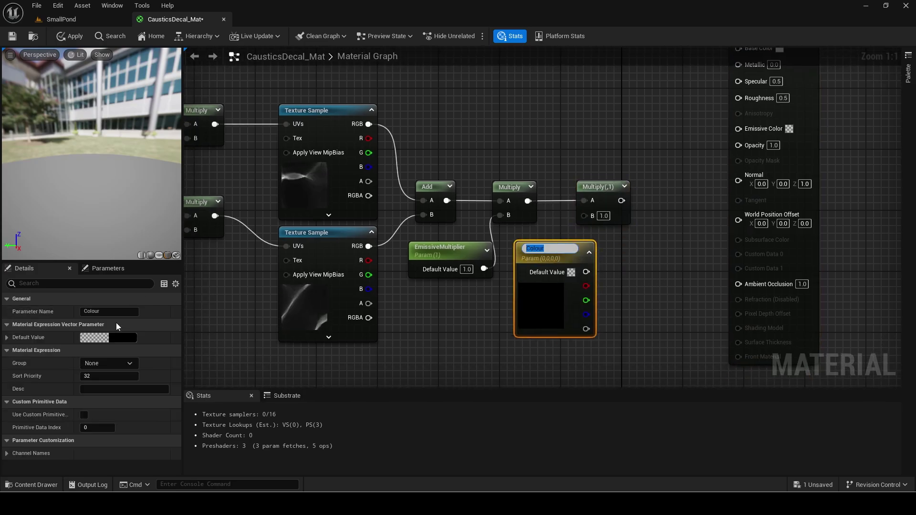
# Set the default value of the Colour vector parameter to white.
pyautogui.click(94, 338)
pyautogui.moveTo(248, 309); pyautogui.dragTo(247, 274)
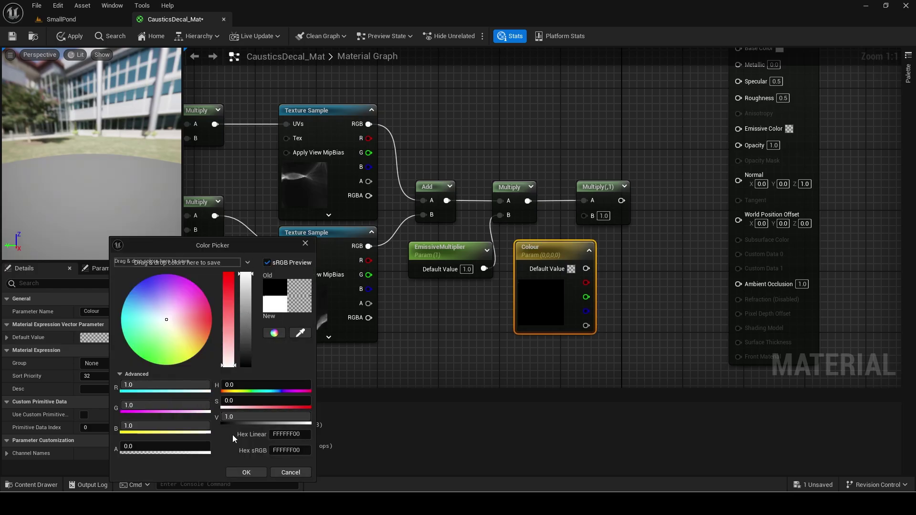
pyautogui.click(246, 473)
# Connect Colour to the B input of the last Multiply, and feed that Multiply into the material's Emissive Color.
pyautogui.moveTo(586, 268); pyautogui.dragTo(740, 129)
pyautogui.moveTo(796, 149); pyautogui.dragTo(758, 218)
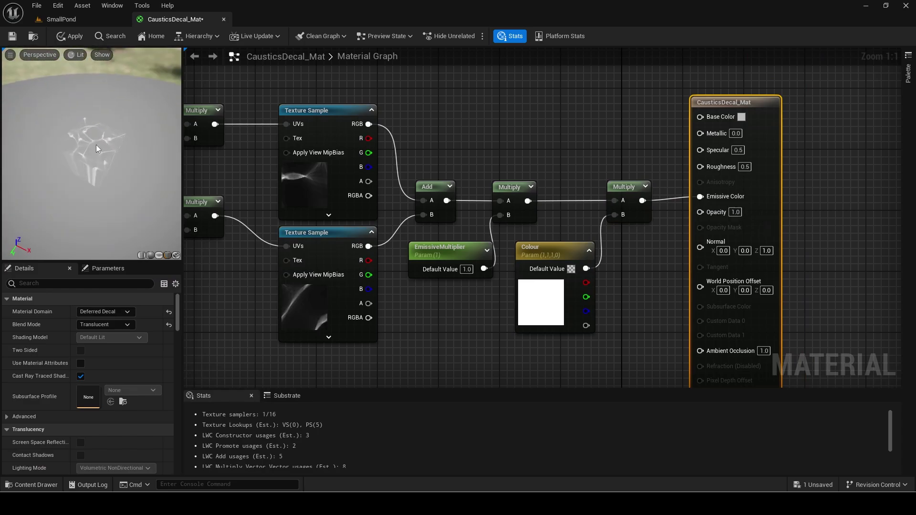
# Line up MakeFloat2 with the Absolute World Position, Multiply and Mask nodes at the start of the graph.
pyautogui.scroll(-4, 305, 205)
pyautogui.moveTo(220, 206); pyautogui.dragTo(413, 210, button='right')
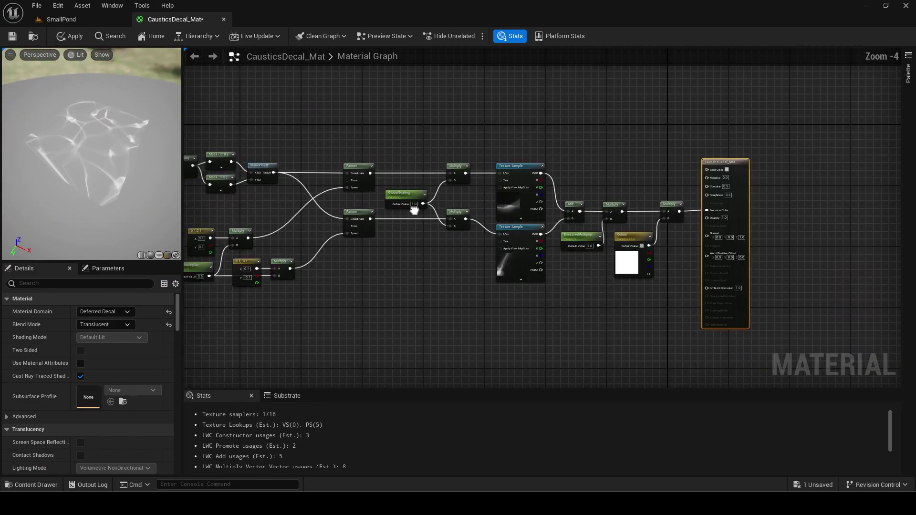
pyautogui.moveTo(315, 223); pyautogui.dragTo(455, 242, button='right')
pyautogui.scroll(2, 281, 161)
pyautogui.click(267, 180)
pyautogui.moveTo(375, 163); pyautogui.dragTo(432, 234)
pyautogui.moveTo(460, 193); pyautogui.dragTo(460, 183)
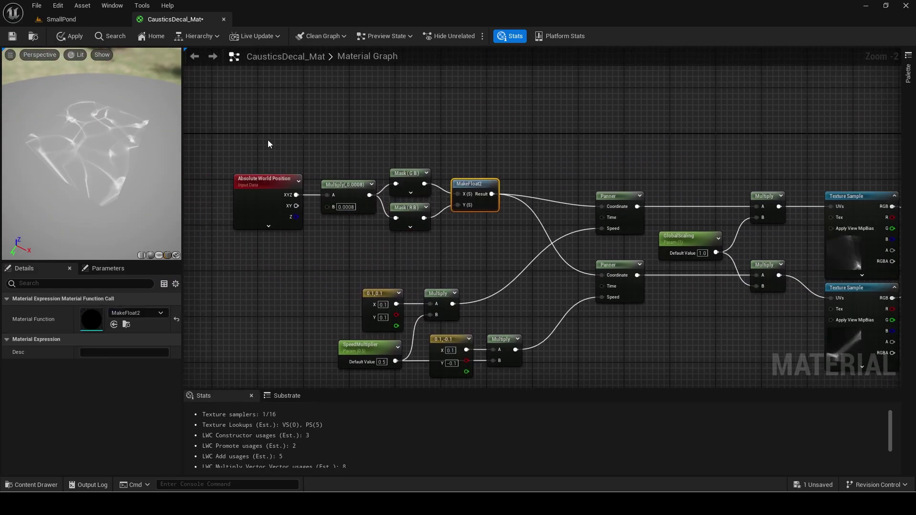
pyautogui.moveTo(267, 144); pyautogui.dragTo(493, 224)
pyautogui.moveTo(597, 239); pyautogui.dragTo(432, 231, button='right')
# Tidy the layout of the Panner, Texture Sample, Add, Multiply and parameter nodes leading to the material output.
pyautogui.moveTo(420, 171); pyautogui.dragTo(801, 217)
pyautogui.moveTo(415, 305); pyautogui.dragTo(639, 272)
pyautogui.moveTo(643, 316); pyautogui.dragTo(539, 280, button='right')
pyautogui.moveTo(513, 127); pyautogui.dragTo(806, 286)
pyautogui.moveTo(706, 211); pyautogui.dragTo(707, 194)
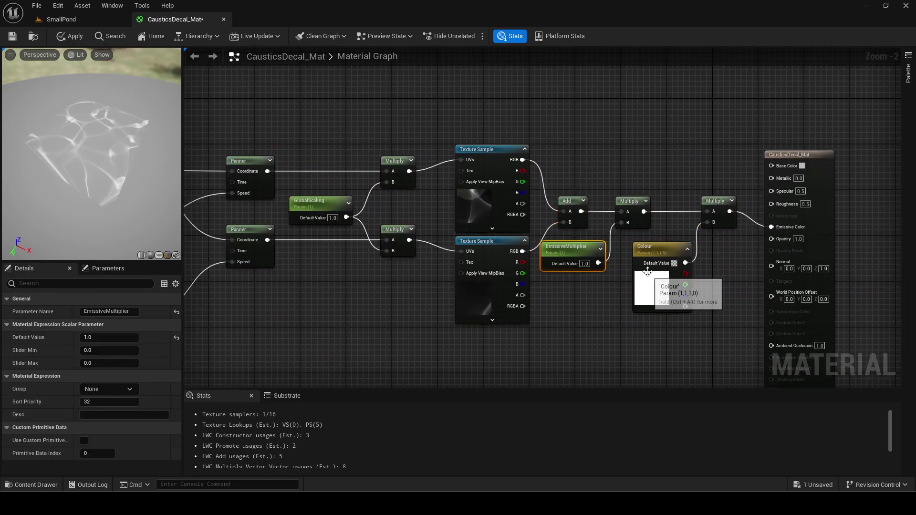
pyautogui.moveTo(621, 177); pyautogui.dragTo(791, 334)
pyautogui.moveTo(792, 334); pyautogui.dragTo(808, 334)
pyautogui.moveTo(808, 334); pyautogui.dragTo(721, 338, button='right')
pyautogui.moveTo(746, 214); pyautogui.dragTo(745, 196)
pyautogui.moveTo(601, 153); pyautogui.dragTo(750, 319)
pyautogui.moveTo(463, 181); pyautogui.dragTo(663, 225)
pyautogui.moveTo(200, 252); pyautogui.dragTo(523, 248, button='right')
pyautogui.scroll(-2, 406, 238)
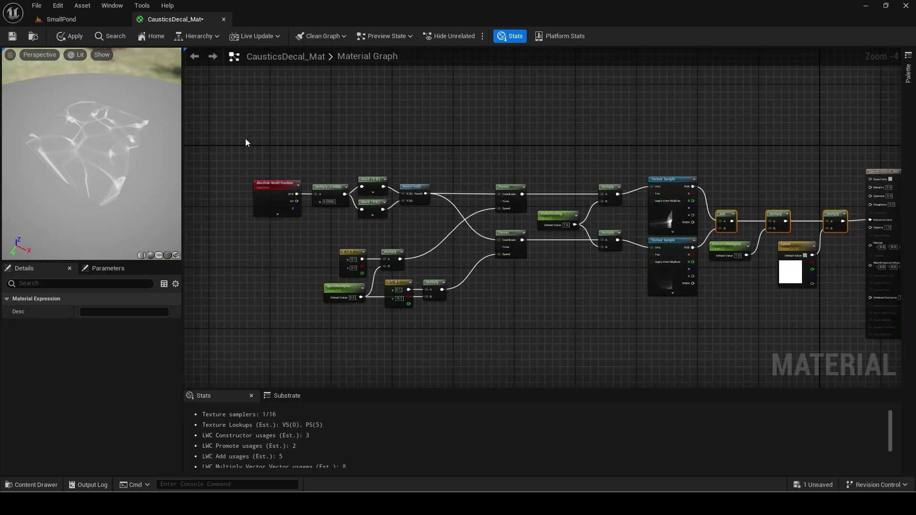
# Group the nodes up to the Texture Samples in a comment reading "Add caustics texture moving in alternating directions to create blurry effect.".
pyautogui.moveTo(247, 143); pyautogui.dragTo(679, 320)
pyautogui.write('cAdd caustics texture moving in alternating directions to cre')
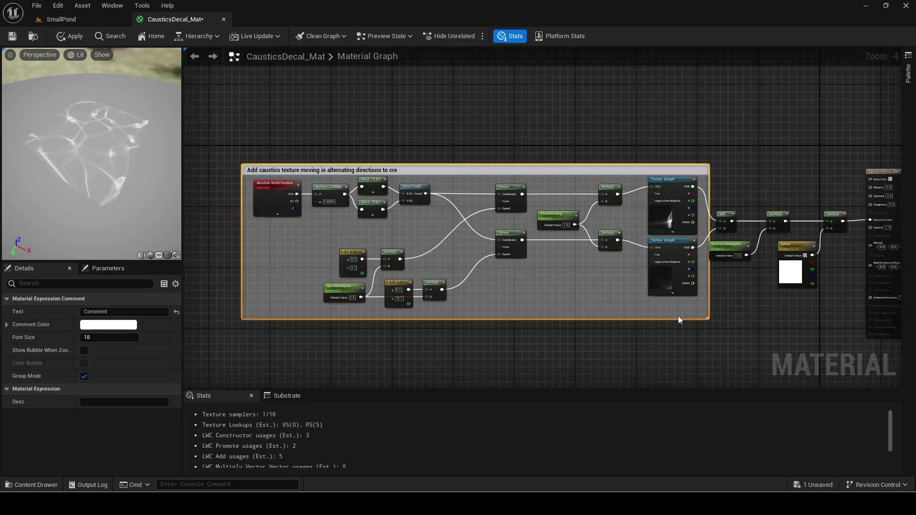
pyautogui.write('t.')
# Group the Add, Multiply, EmissiveMultiplier and Colour nodes in a comment reading "Set strength and colour.".
pyautogui.moveTo(738, 240); pyautogui.dragTo(468, 222, button='right')
pyautogui.moveTo(453, 163); pyautogui.dragTo(635, 306)
pyautogui.moveTo(453, 196); pyautogui.dragTo(583, 272)
pyautogui.write('cSet strength and colour.')
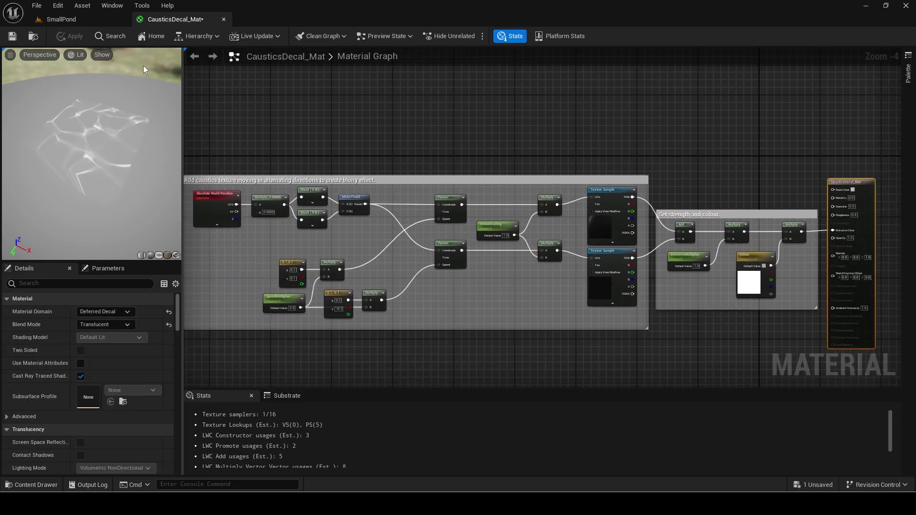
# Close the material editor and create a material instance from CausticsDecal_Mat in the Caustics folder.
pyautogui.click(109, 21)
pyautogui.click(209, 19)
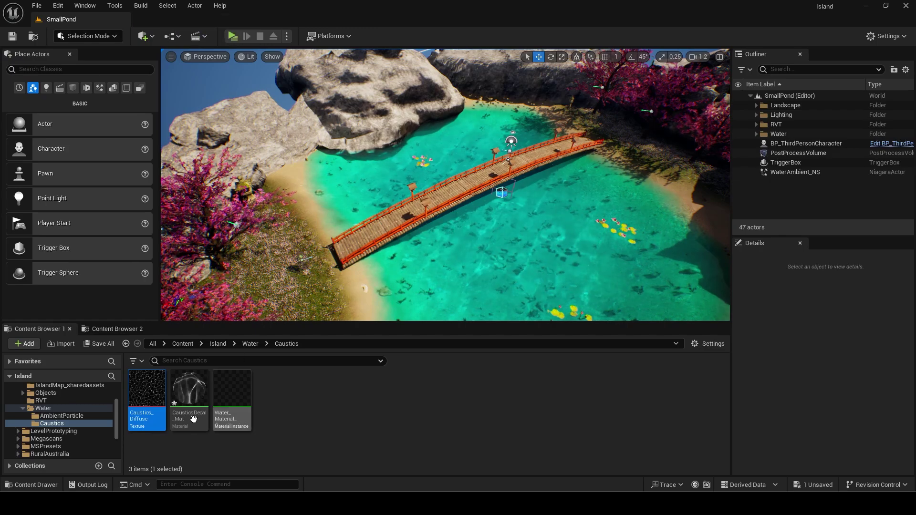
pyautogui.rightClick(193, 393)
pyautogui.click(257, 204)
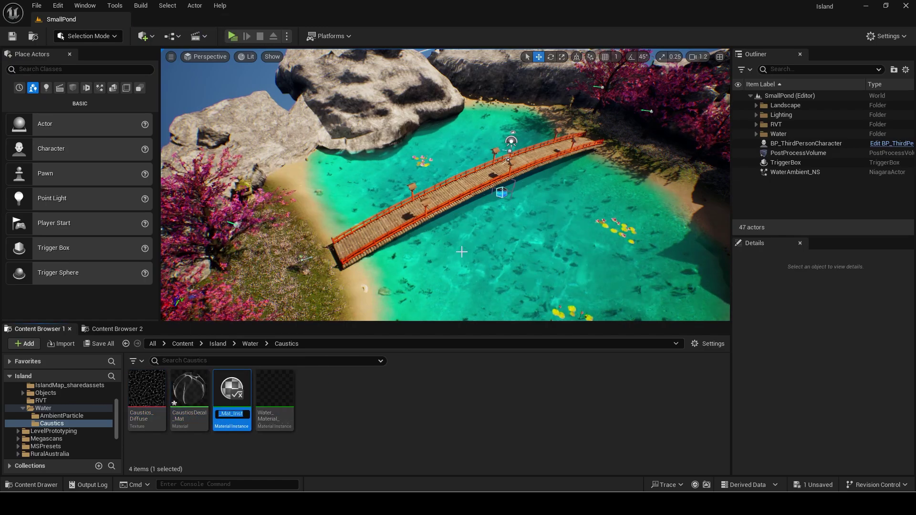
# Find the Decal Actor by searching "deca" and place one with the caustics material instance in the pond beside the bridge.
pyautogui.click(121, 70)
pyautogui.write('deca')
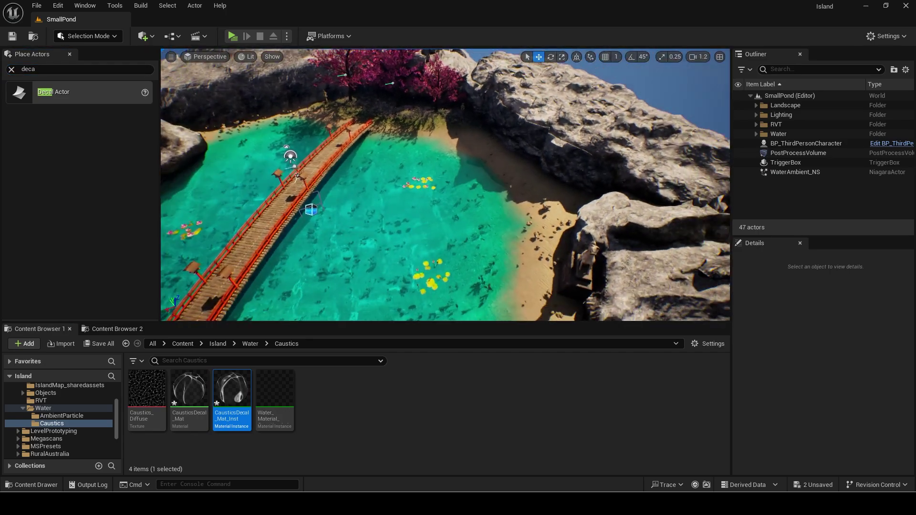
pyautogui.press('a')
pyautogui.moveTo(446, 185); pyautogui.dragTo(418, 165, button='right')
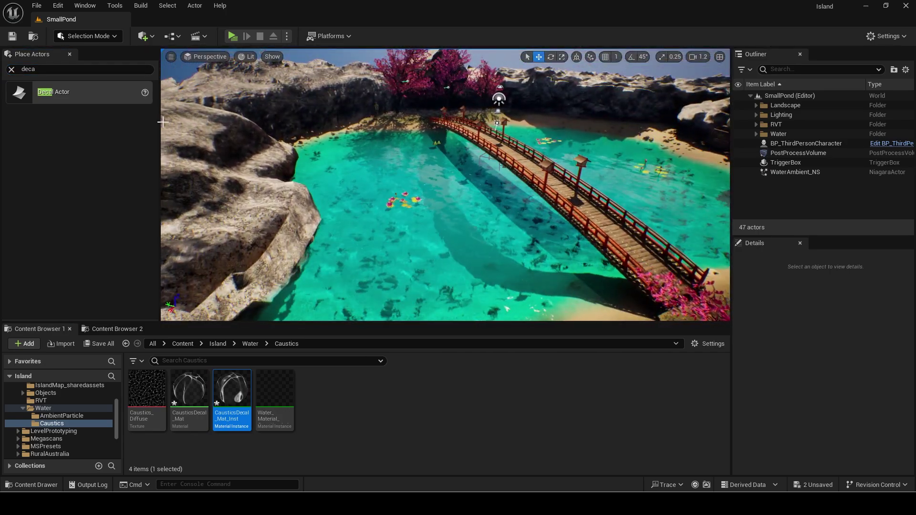
pyautogui.moveTo(89, 93); pyautogui.dragTo(491, 196)
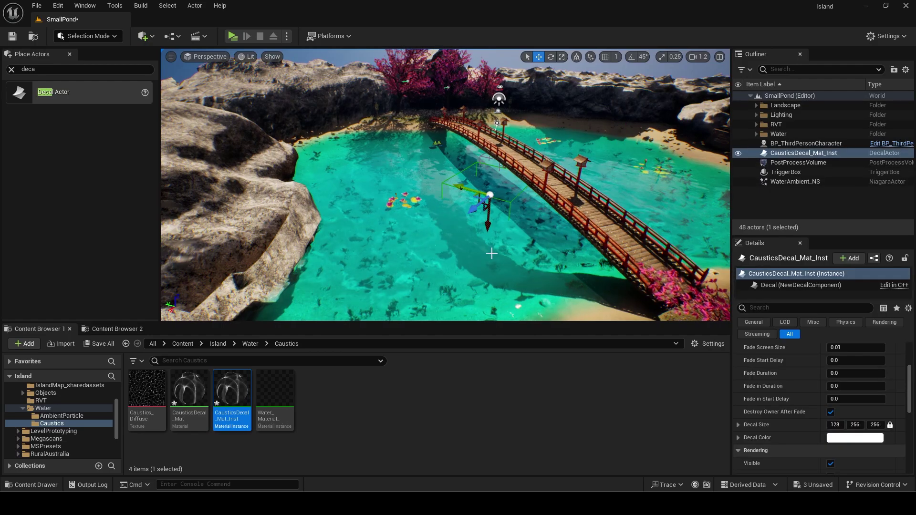
pyautogui.moveTo(491, 196); pyautogui.dragTo(498, 179, button='right')
pyautogui.press('q')
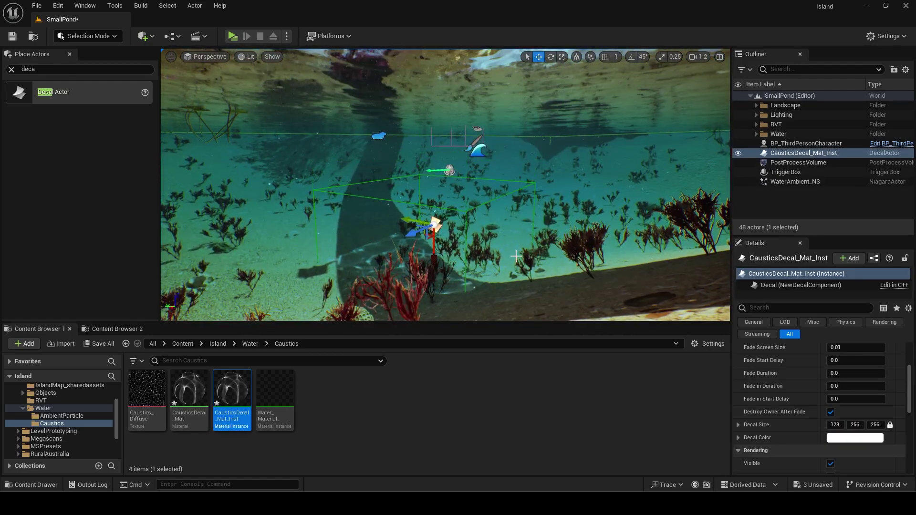
pyautogui.scroll(4, 786, 391)
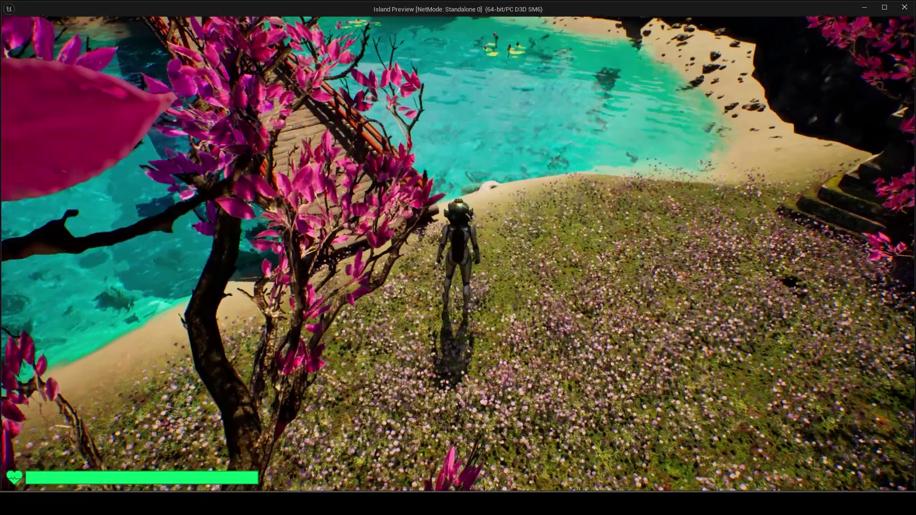
# Walk the character down the bank and into the pond in the game preview to check the caustics underwater.
pyautogui.press('w')
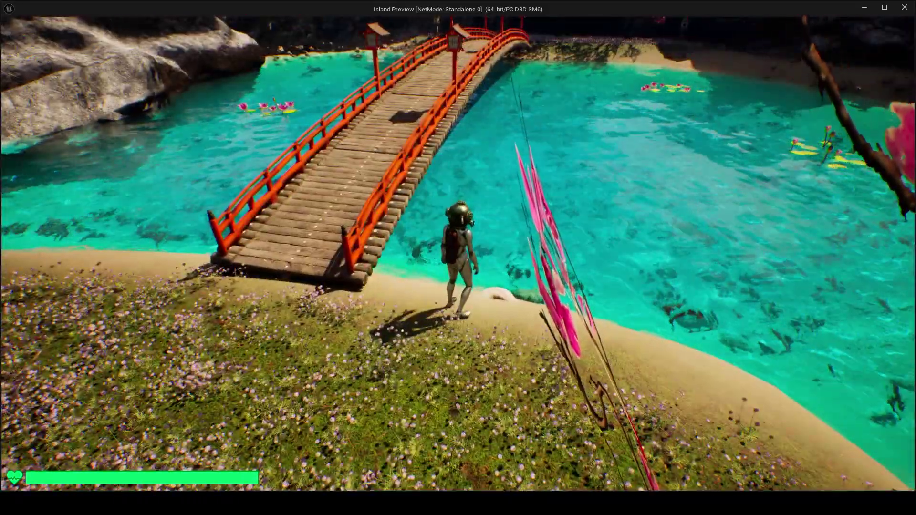
pyautogui.press('w')
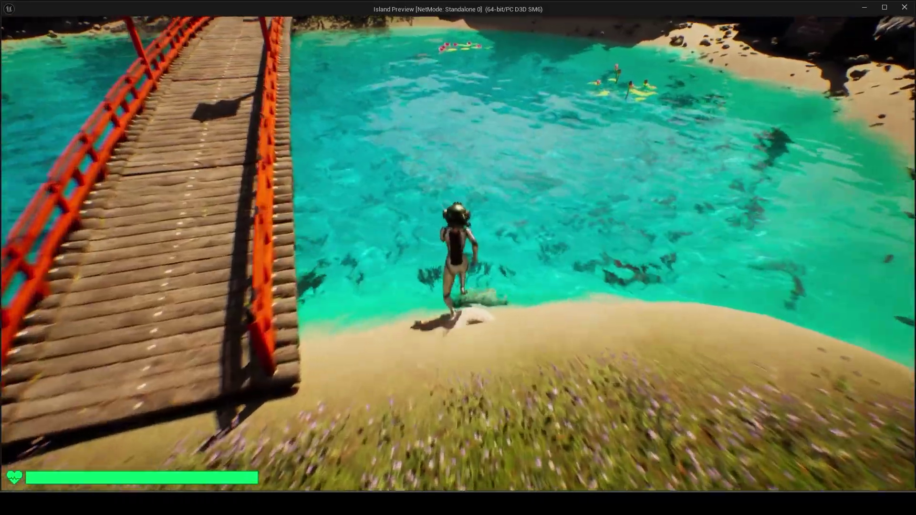
pyautogui.press('w')
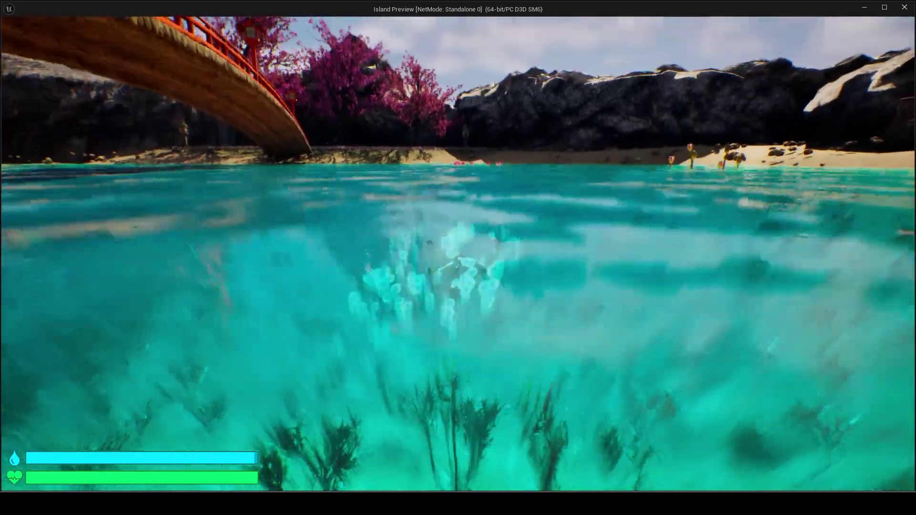
pyautogui.press('w')
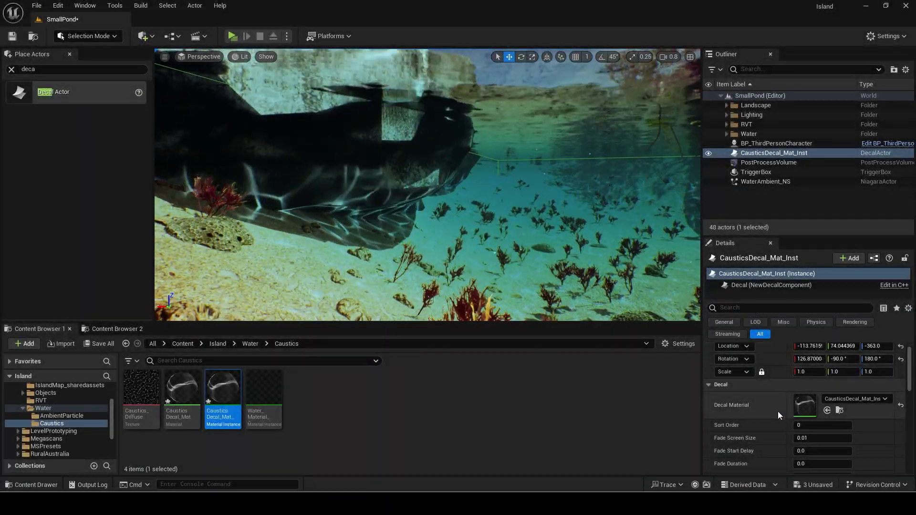
# Open CausticsDecal_Mat_Inst in an enlarged floating window placed so its parameters and the underwater scene are both visible.
pyautogui.scroll(-3, 780, 415)
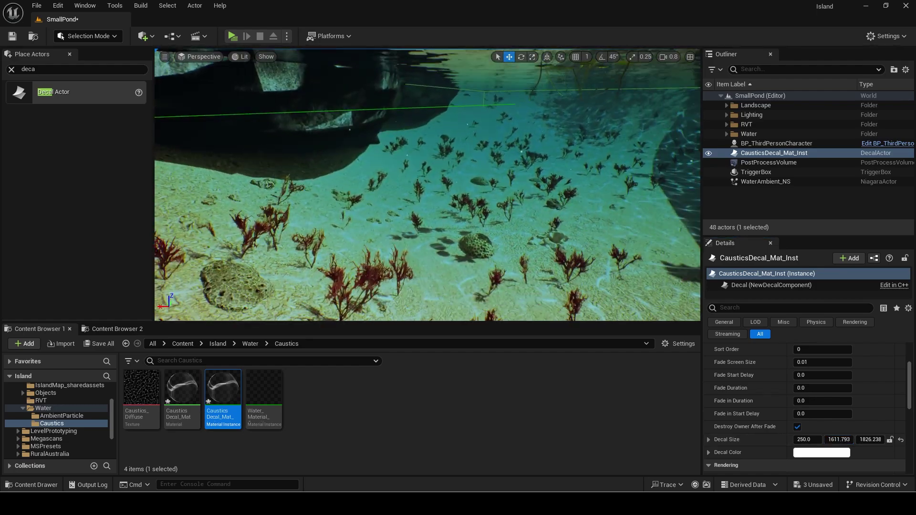
pyautogui.moveTo(382, 186); pyautogui.dragTo(512, 174, button='right')
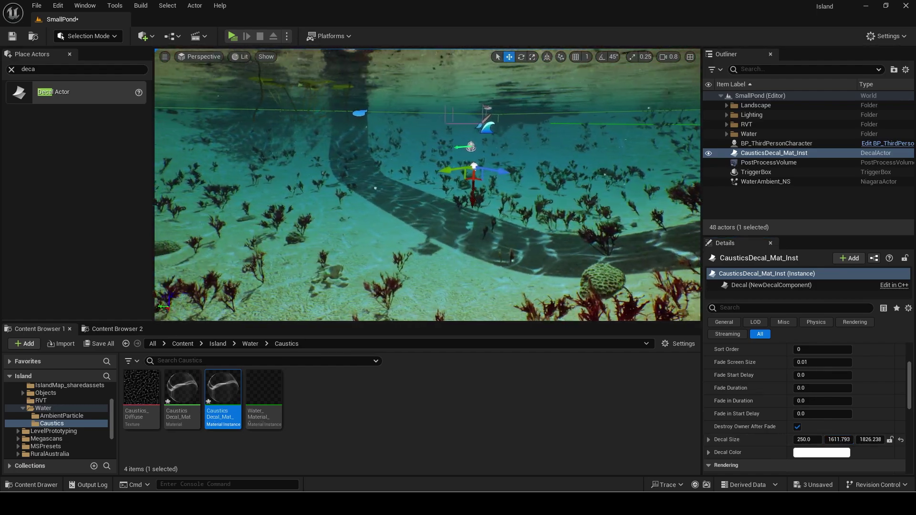
pyautogui.doubleClick(223, 389)
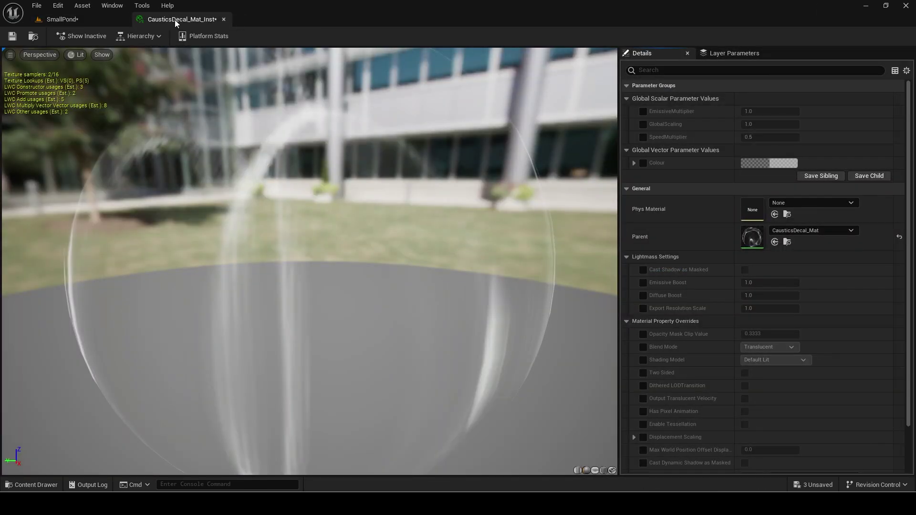
pyautogui.moveTo(176, 24); pyautogui.dragTo(441, 132)
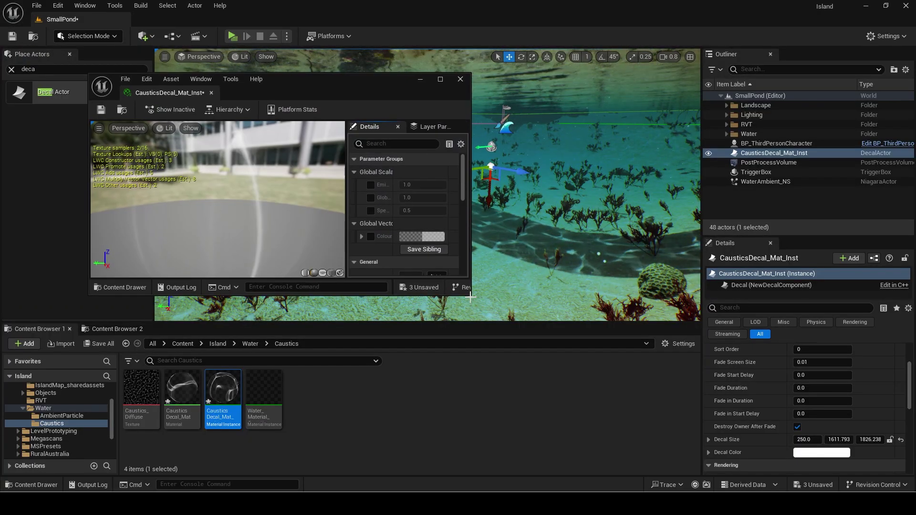
pyautogui.moveTo(470, 297); pyautogui.dragTo(607, 470)
pyautogui.moveTo(438, 79); pyautogui.dragTo(204, 59)
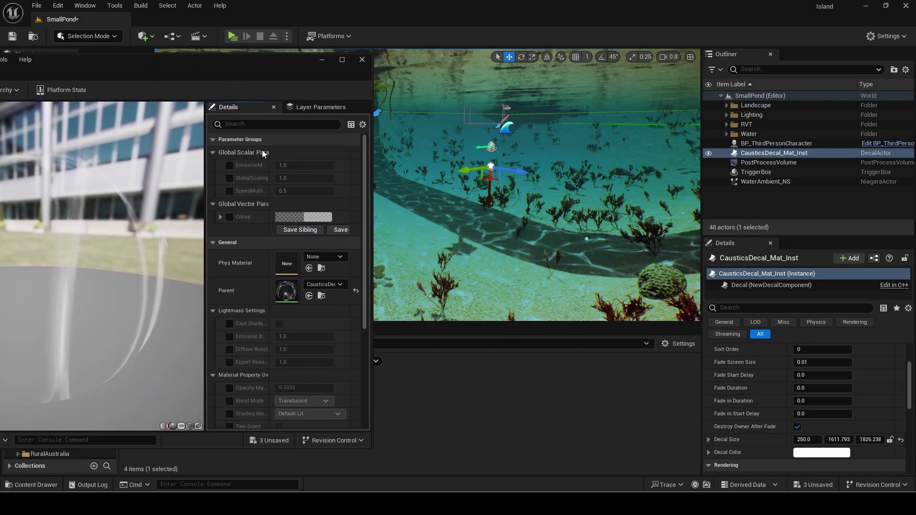
# Enable the EmissiveMultiplier override, try 0.5, 0.2 and 5, and settle on 0.6.
pyautogui.click(229, 165)
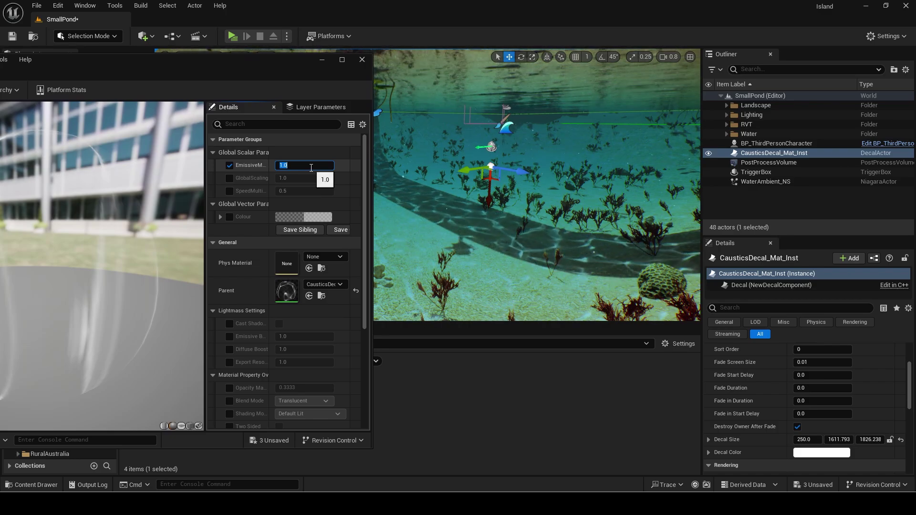
pyautogui.write('0.5')
pyautogui.press('Return')
pyautogui.write('.2')
pyautogui.press('Return')
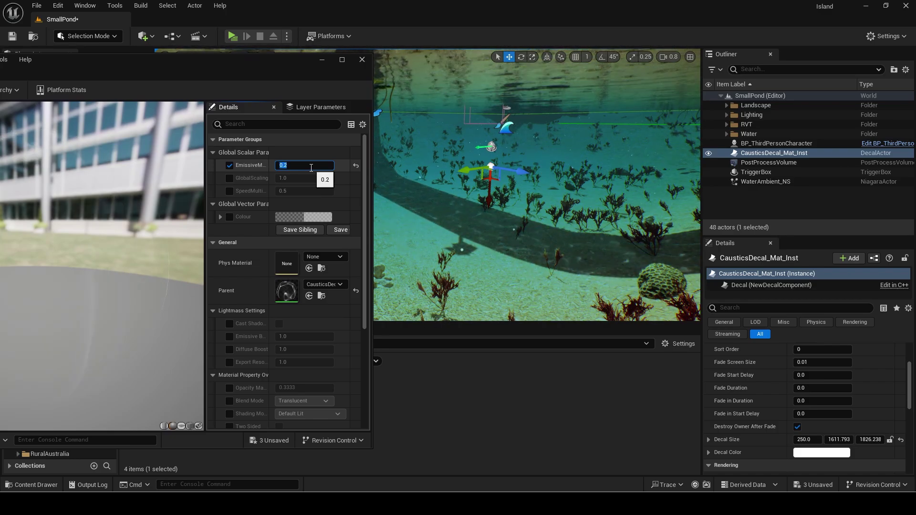
pyautogui.write('5')
pyautogui.press('Return')
pyautogui.write('.5')
pyautogui.press('BackSpace')
pyautogui.write('0.6')
pyautogui.press('Return')
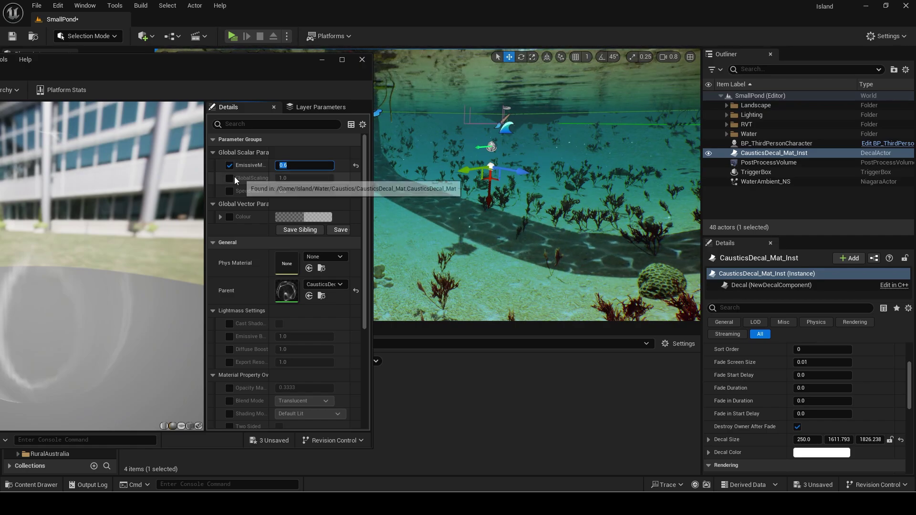
# Enable the GlobalScaling override, try a lower value and undo it, and set GlobalScaling to 0.75.
pyautogui.moveTo(276, 181)
pyautogui.mouseDown()
pyautogui.moveTo(326, 180)
pyautogui.moveTo(289, 181)
pyautogui.mouseUp()
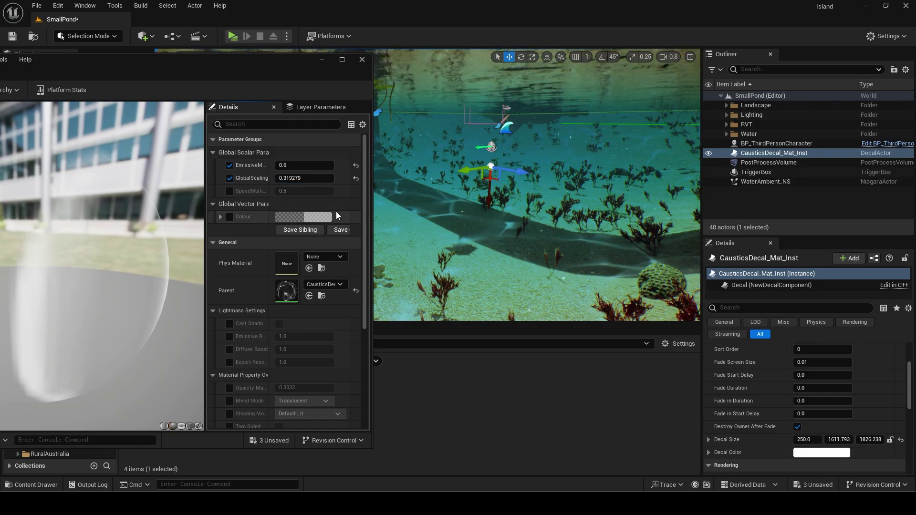
pyautogui.hotkey('ctrl', 'z')
pyautogui.click(311, 178)
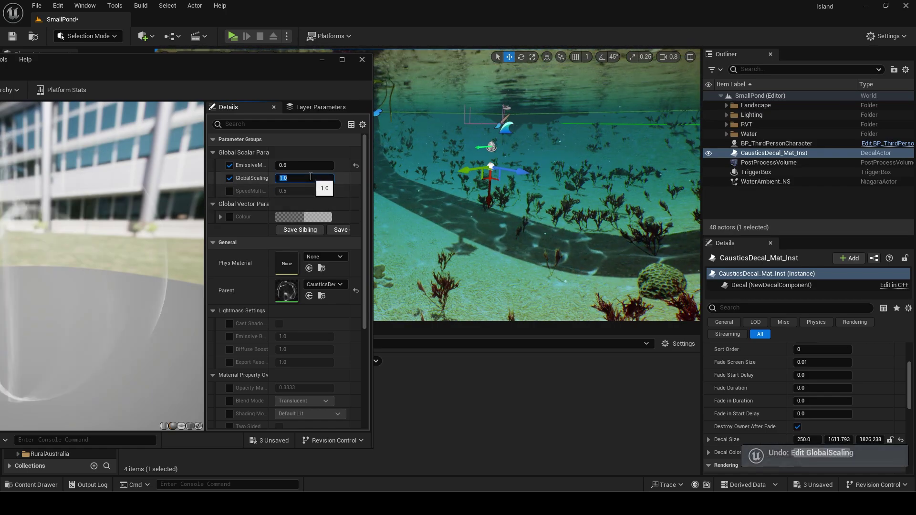
pyautogui.write('0.75')
pyautogui.press('Return')
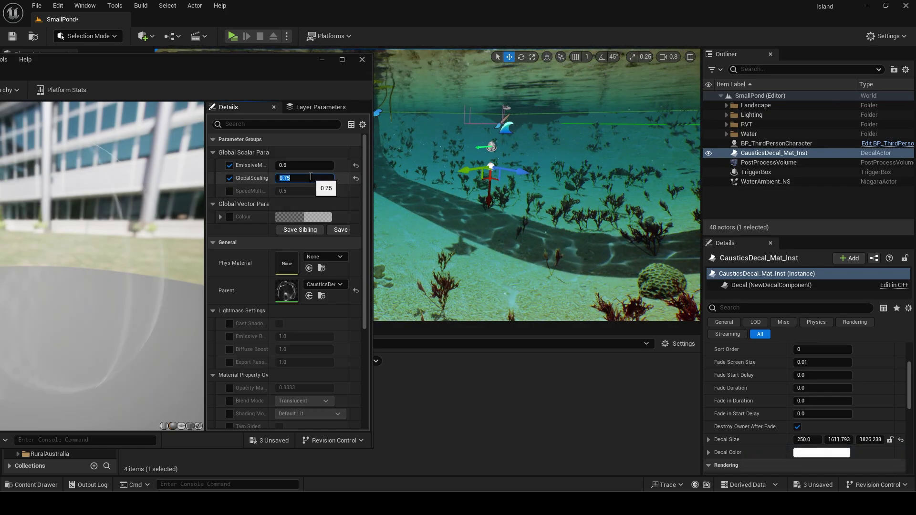
# Enable the SpeedMultiplier override, try 0.1, 4 and 1, and set it to 0.25.
pyautogui.click(230, 191)
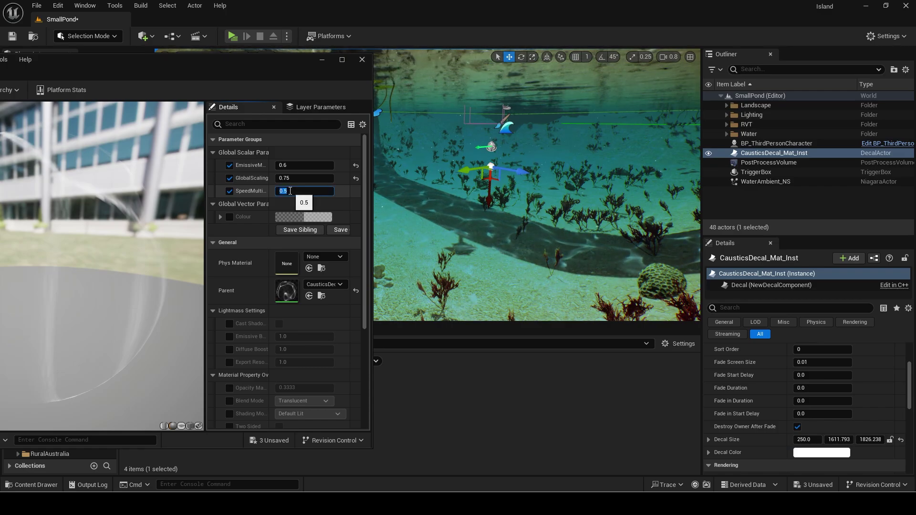
pyautogui.write('0.1')
pyautogui.press('Return')
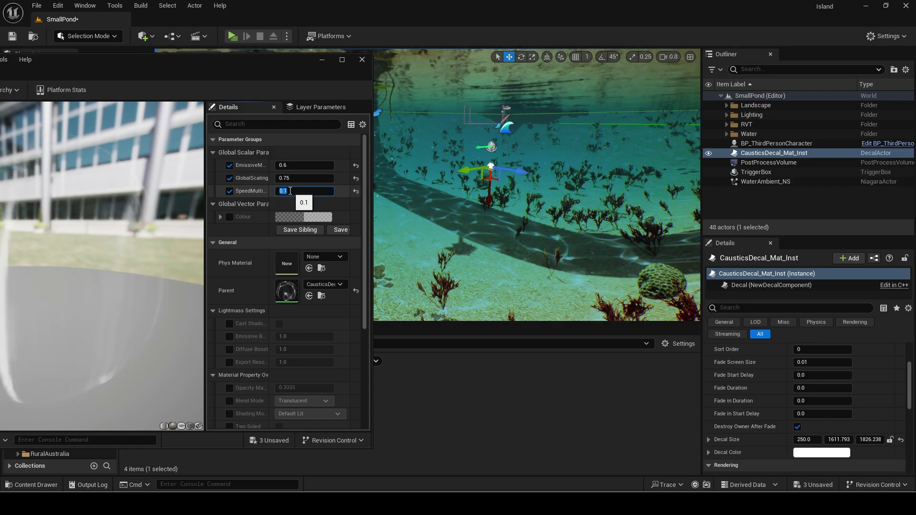
pyautogui.write('4')
pyautogui.press('Return')
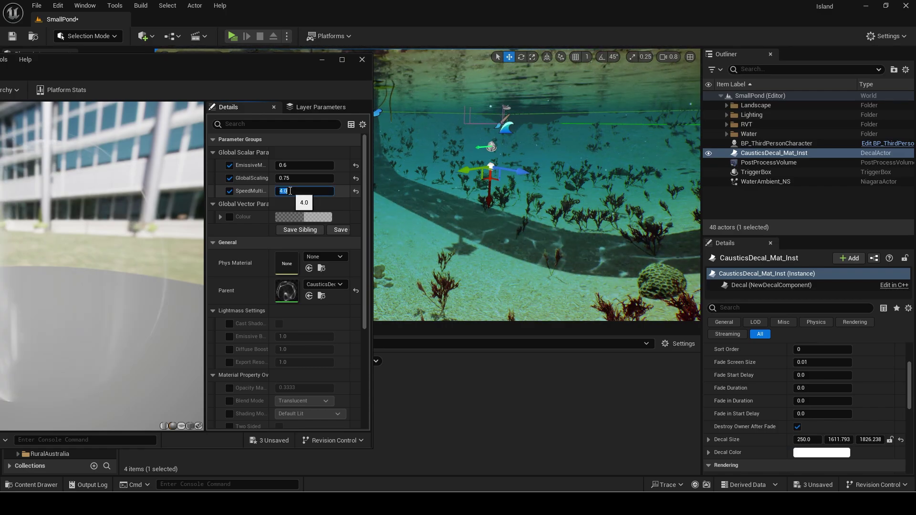
pyautogui.write('1')
pyautogui.press('Return')
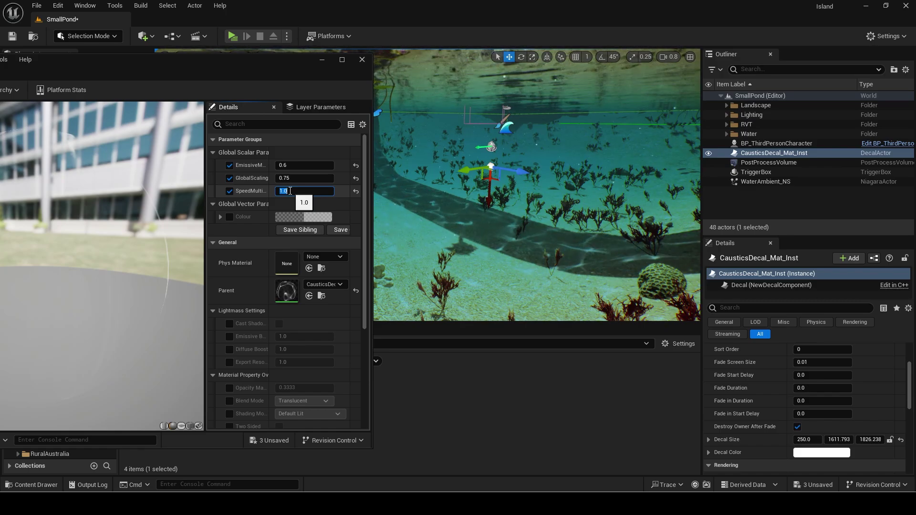
pyautogui.write('.25')
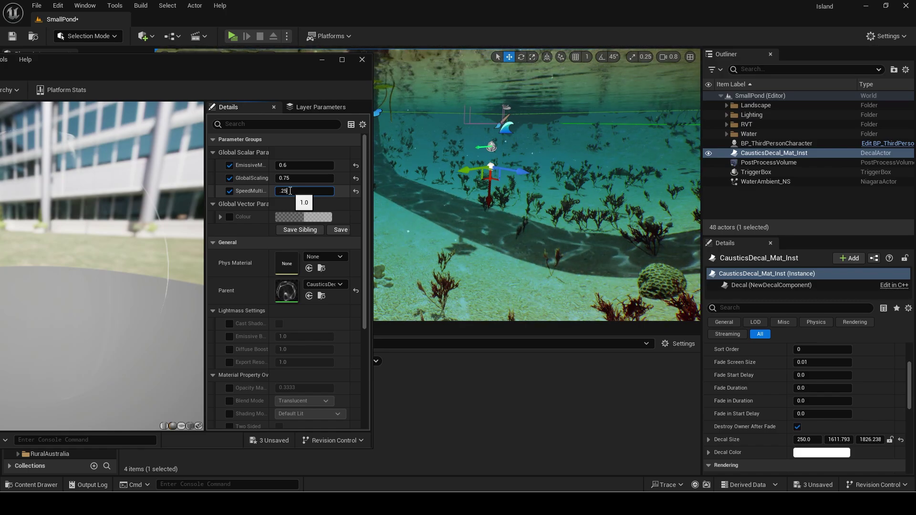
pyautogui.press('Return')
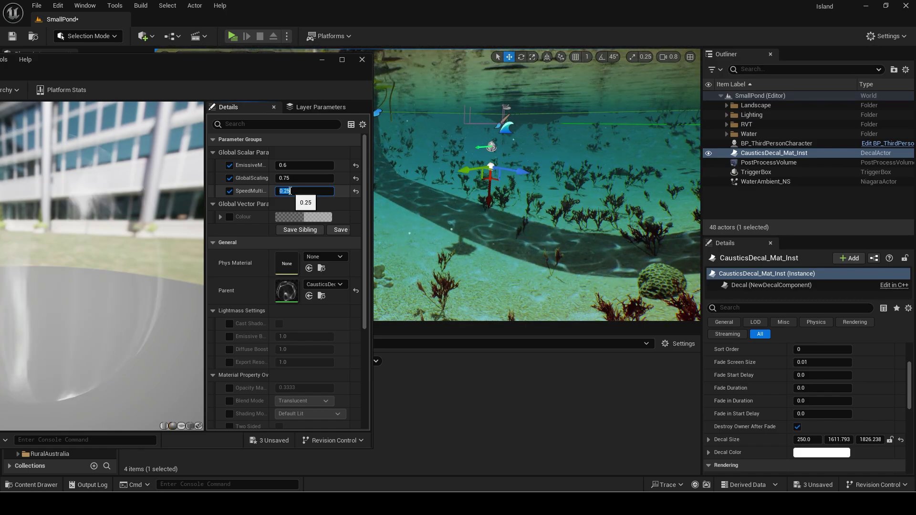
# Enable the Colour override, try a turquoise tint on the caustics, and reset the colour to its default.
pyautogui.click(230, 217)
pyautogui.click(306, 217)
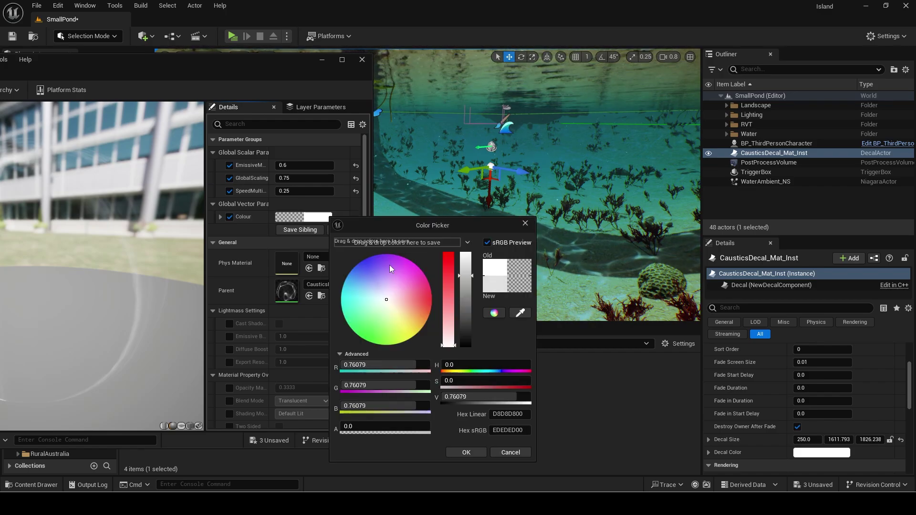
pyautogui.moveTo(452, 225); pyautogui.dragTo(290, 176)
pyautogui.moveTo(248, 238); pyautogui.dragTo(140, 312)
pyautogui.click(305, 403)
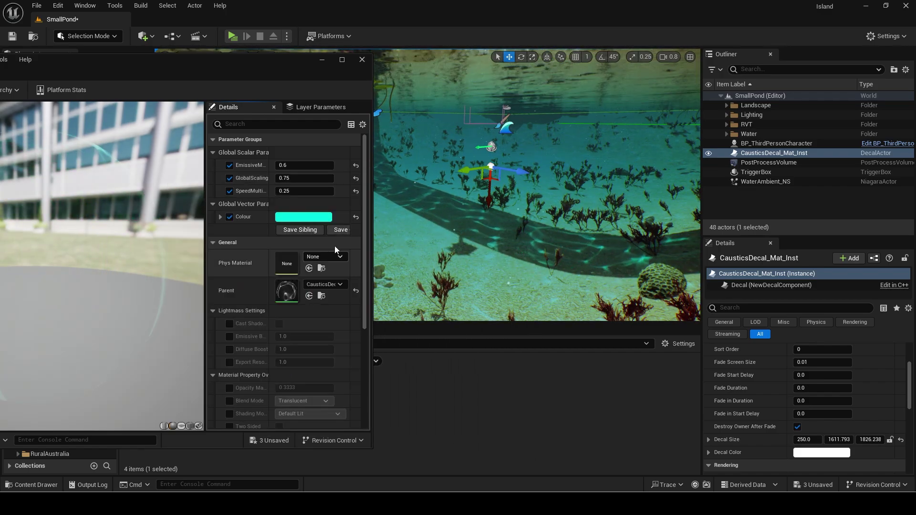
pyautogui.click(356, 217)
# Set SpeedMultiplier to 0.4, close the material instance window, and save the level.
pyautogui.moveTo(477, 191); pyautogui.dragTo(516, 188, button='right')
pyautogui.click(312, 191)
pyautogui.write('0.4')
pyautogui.press('Return')
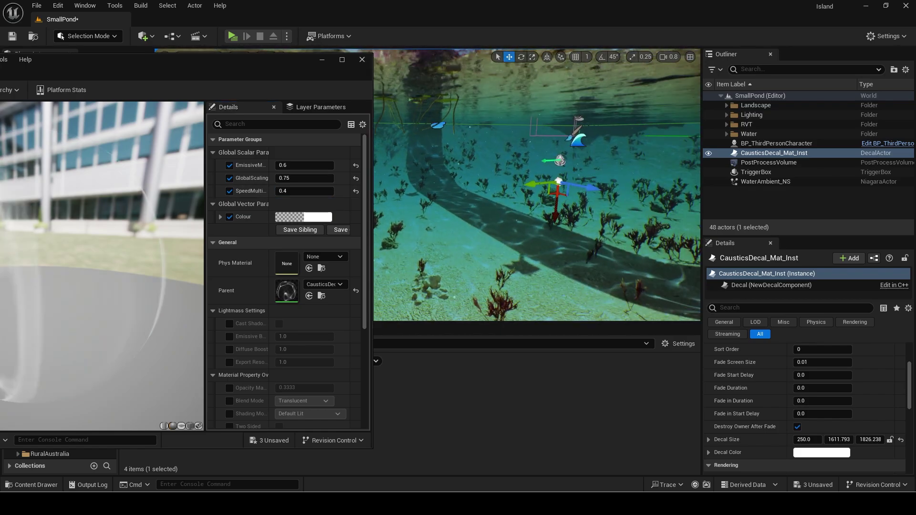
pyautogui.moveTo(231, 62); pyautogui.dragTo(496, 84)
pyautogui.click(628, 82)
pyautogui.hotkey('ctrl', 's')
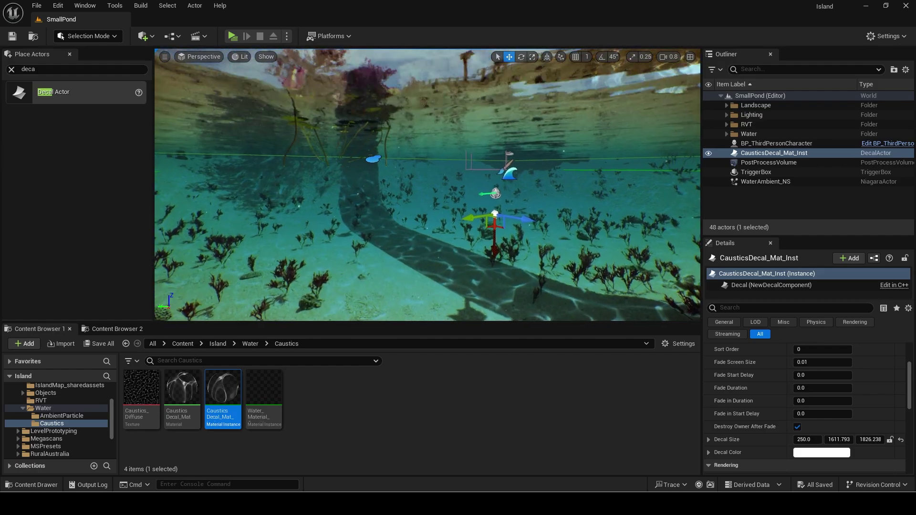
# Duplicate the caustics decal, hide the original, move the copy sideways, and reduce its second Decal Size value to about 447.
pyautogui.hotkey('ctrl', 'd')
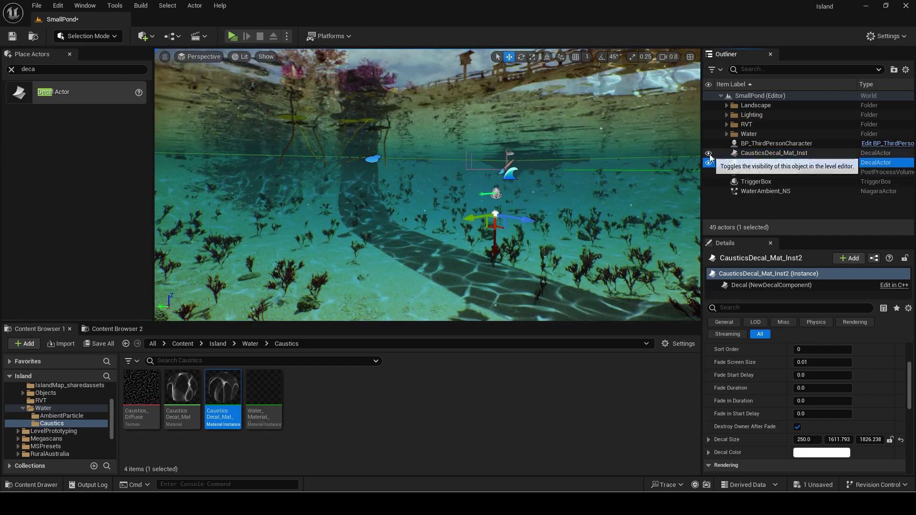
pyautogui.click(708, 152)
pyautogui.moveTo(418, 166); pyautogui.dragTo(399, 166)
pyautogui.moveTo(552, 262); pyautogui.dragTo(552, 191, button='right')
pyautogui.moveTo(839, 440)
pyautogui.mouseDown()
pyautogui.moveTo(807, 440)
pyautogui.moveTo(832, 440)
pyautogui.mouseUp()
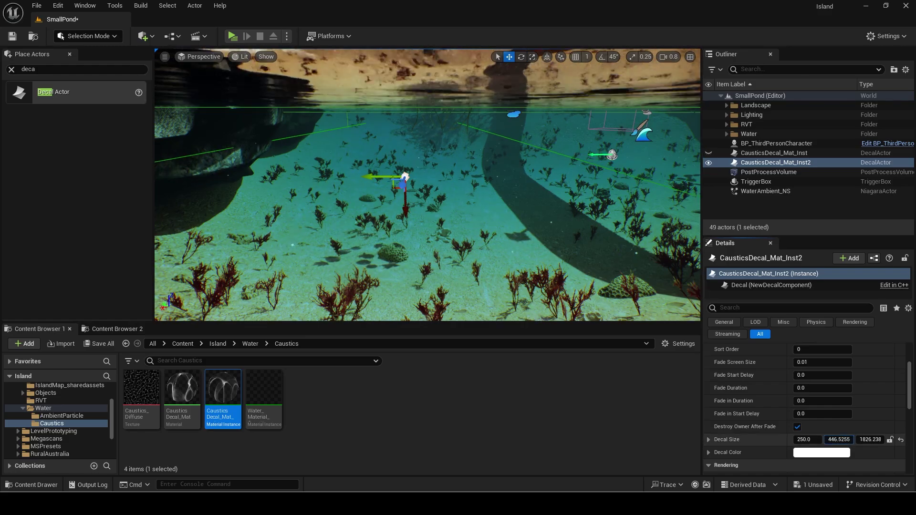
# Reposition the narrowed decal copy, duplicate it, and move the duplicate to cover another part of the pond bed.
pyautogui.moveTo(371, 178); pyautogui.dragTo(378, 184)
pyautogui.hotkey('ctrl', 'd')
pyautogui.moveTo(420, 210); pyautogui.dragTo(482, 210, button='right')
pyautogui.moveTo(378, 185); pyautogui.dragTo(399, 178)
pyautogui.moveTo(420, 210)
pyautogui.mouseDown(button='right')
pyautogui.moveTo(411, 267)
pyautogui.moveTo(411, 205)
pyautogui.mouseUp(button='right')
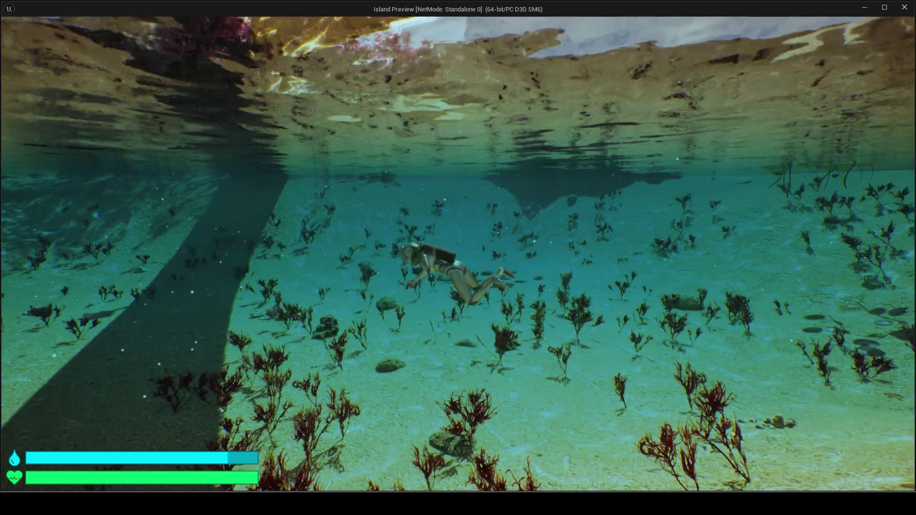
pyautogui.press('e')
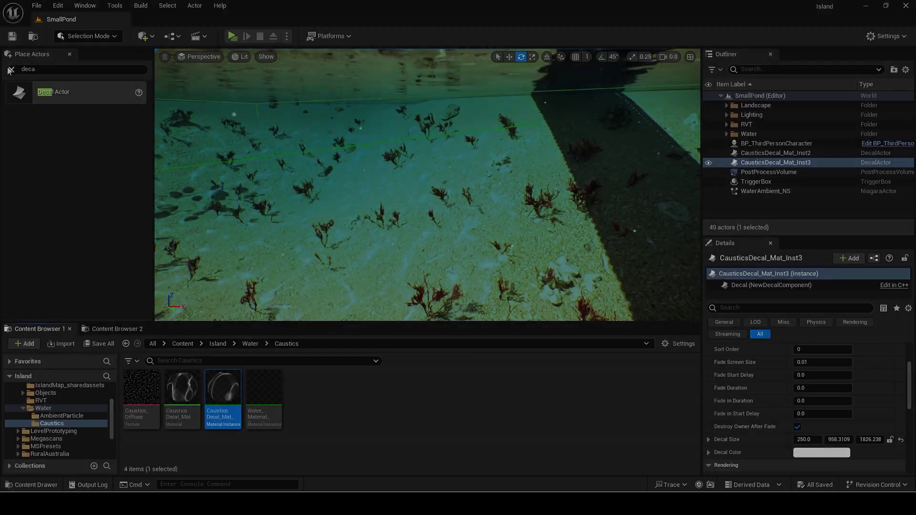
# Open the BP_ThirdPersonCharacter blueprint from the ThirdPerson/Blueprints folder.
pyautogui.scroll(-3, 50, 410)
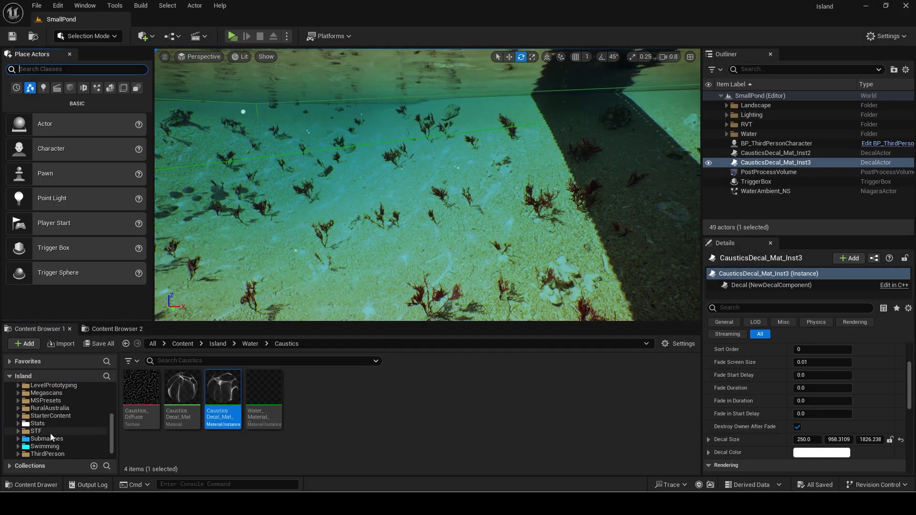
pyautogui.click(50, 436)
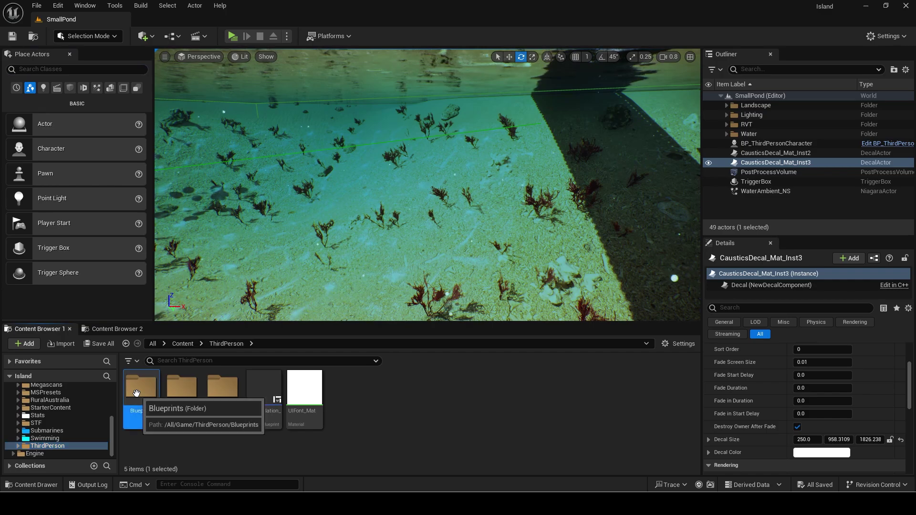
pyautogui.doubleClick(141, 389)
pyautogui.doubleClick(141, 390)
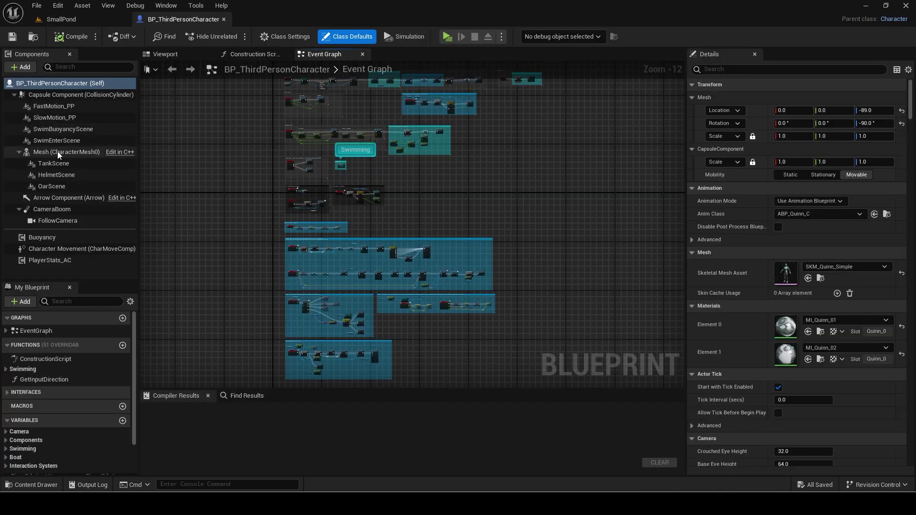
# Turn off Receives Decals on the character Mesh and on the oxygen gear's Add Static Mesh Component nodes in the Construction Script.
pyautogui.click(165, 54)
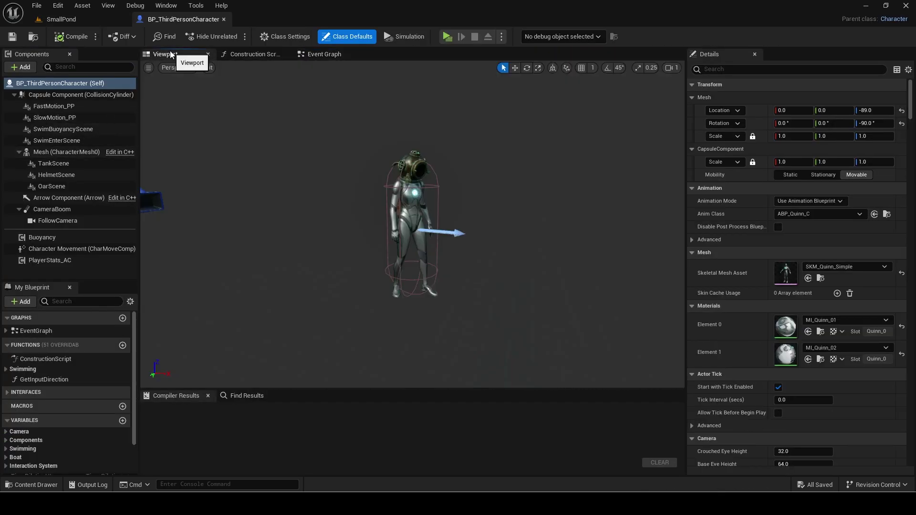
pyautogui.click(408, 194)
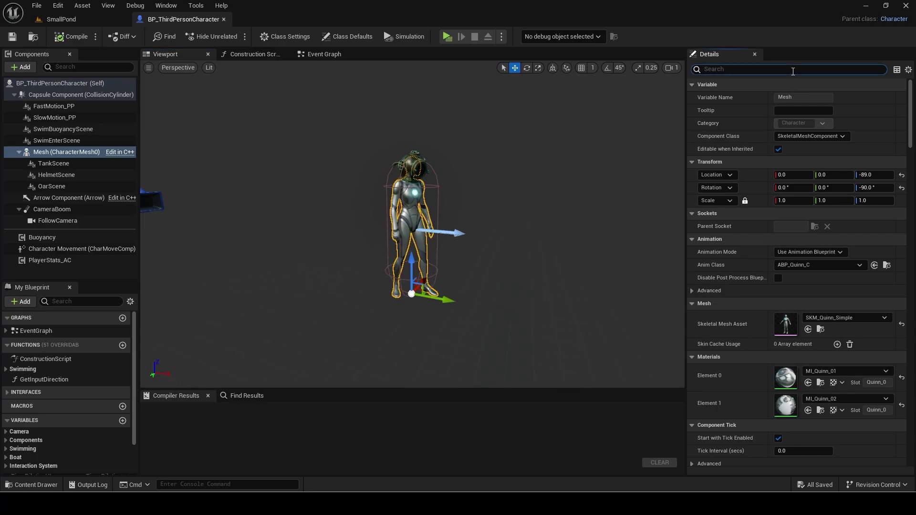
pyautogui.click(793, 69)
pyautogui.write('recei')
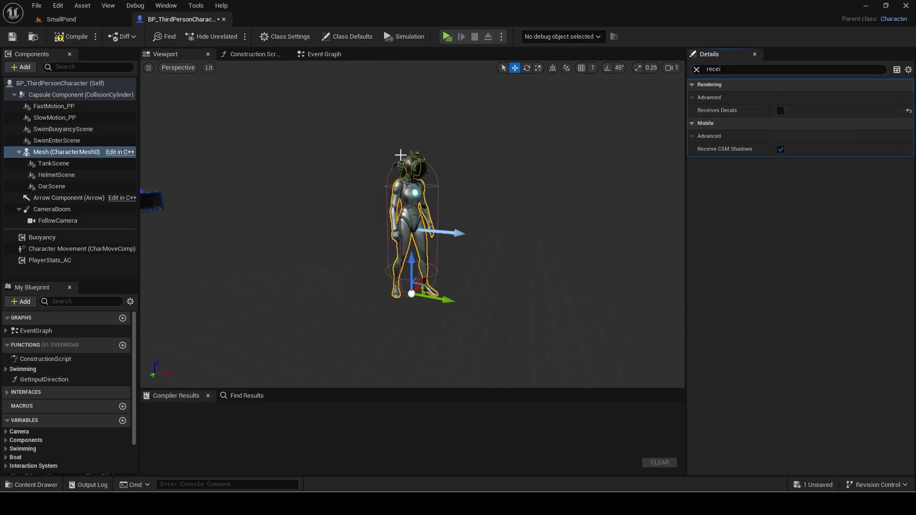
pyautogui.click(259, 55)
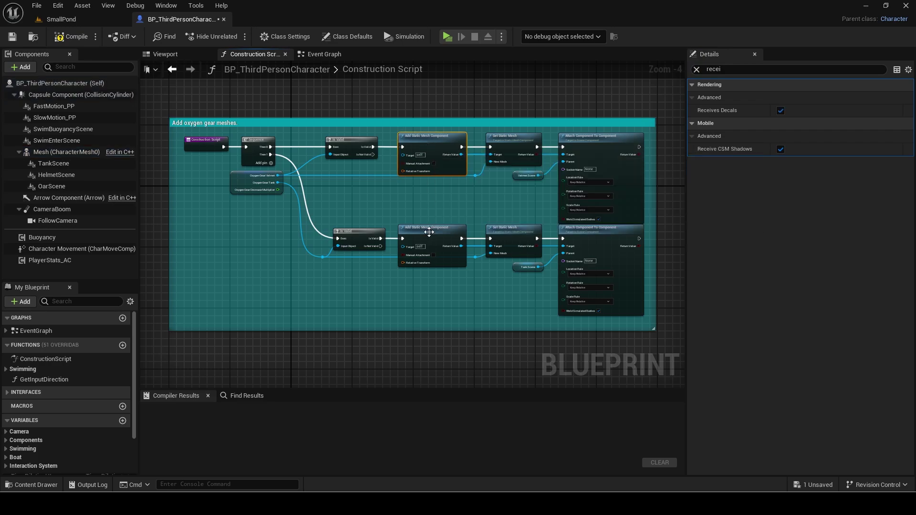
pyautogui.click(781, 110)
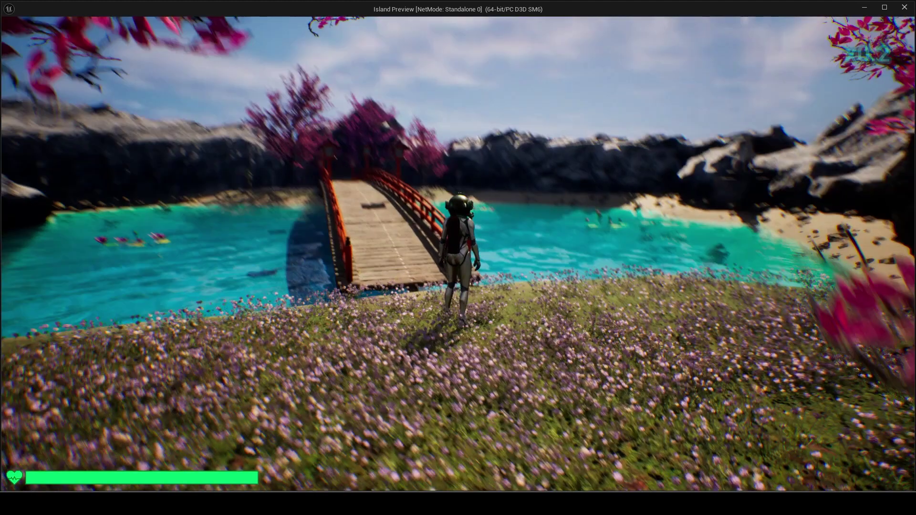
# Walk the character into the pond in the game preview and dive to check that no caustics project onto the body.
pyautogui.press('w')
pyautogui.press('w')
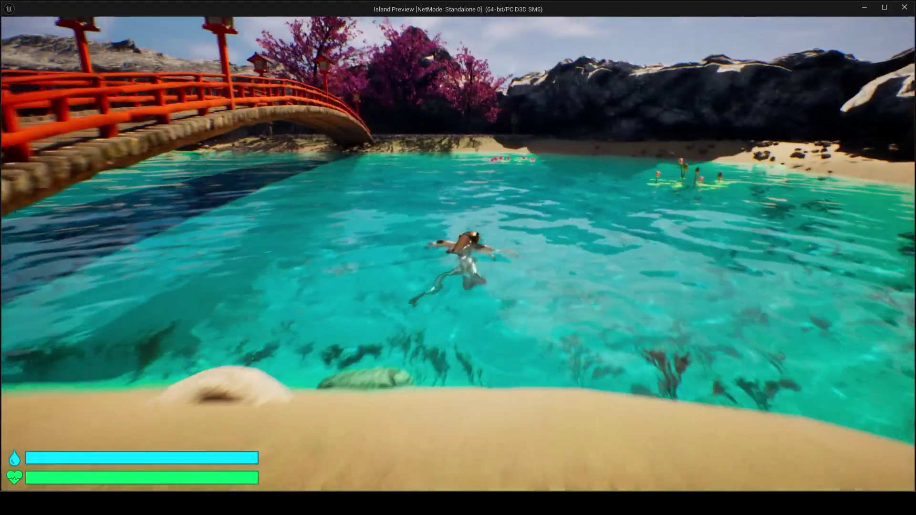
pyautogui.press('w')
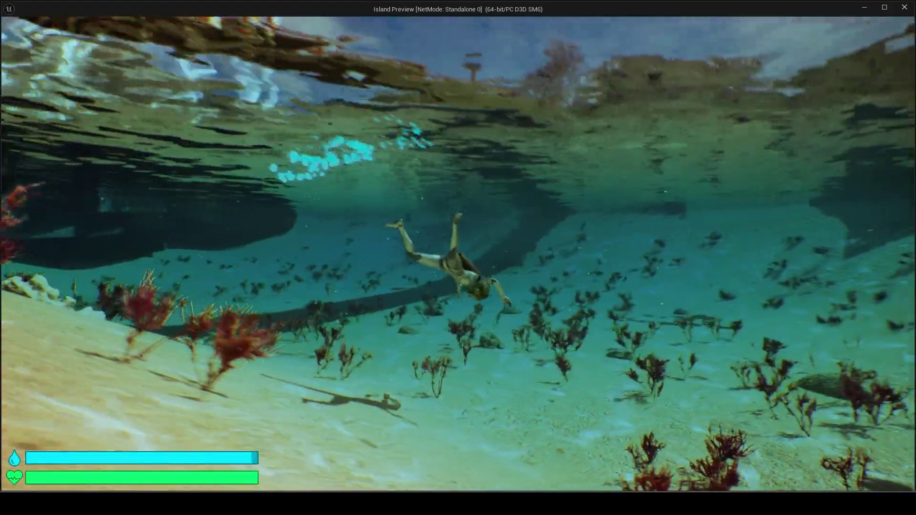
pyautogui.press('w')
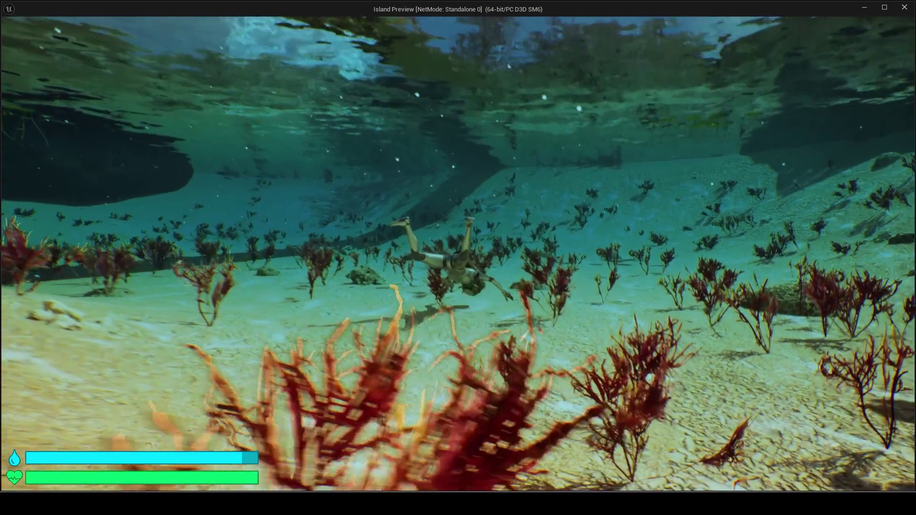
pyautogui.press('w')
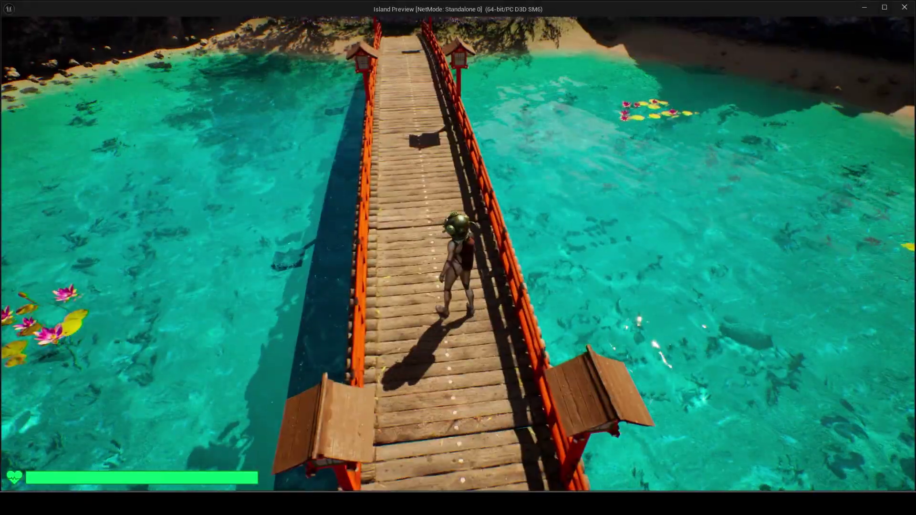
# View the caustics from the bridge in the game preview, jump into the water, and inspect them while swimming.
pyautogui.press('w')
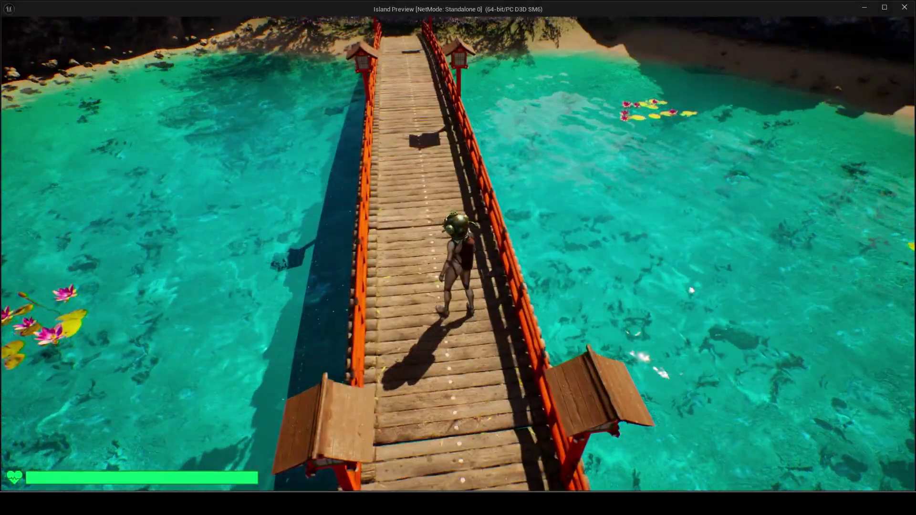
pyautogui.press('a')
pyautogui.press('space')
pyautogui.press('w')
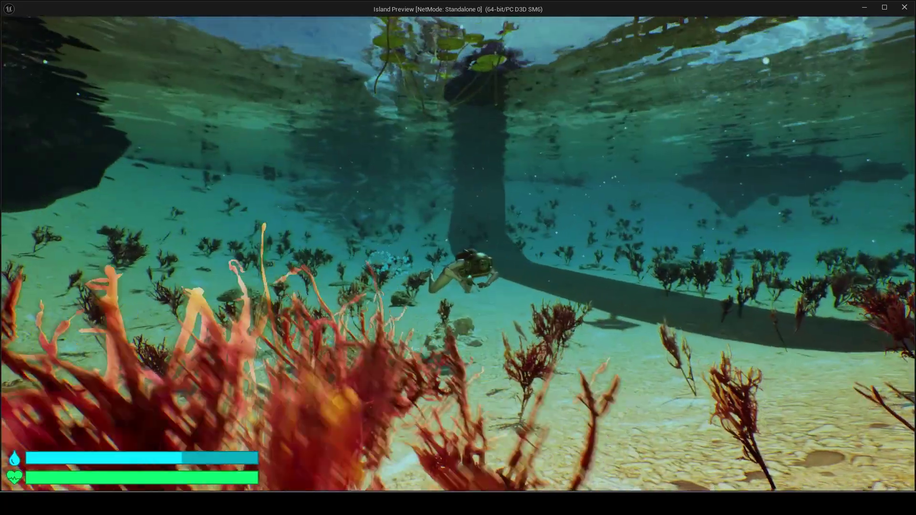
pyautogui.press('space')
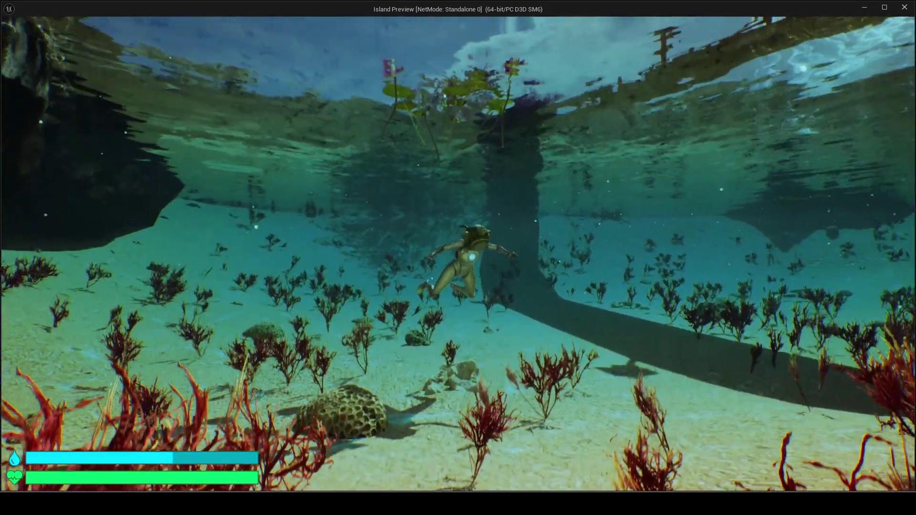